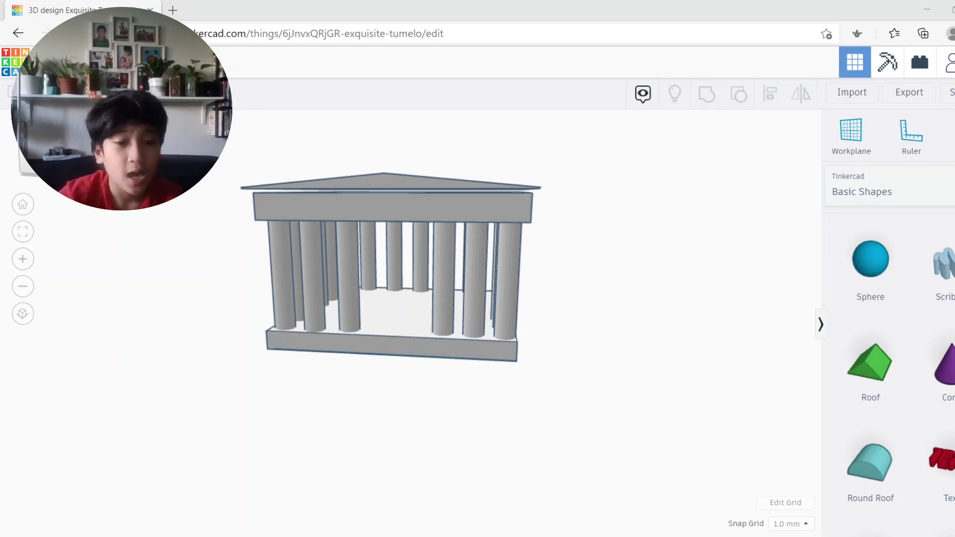
right_click_drag(328, 372, 673, 479)
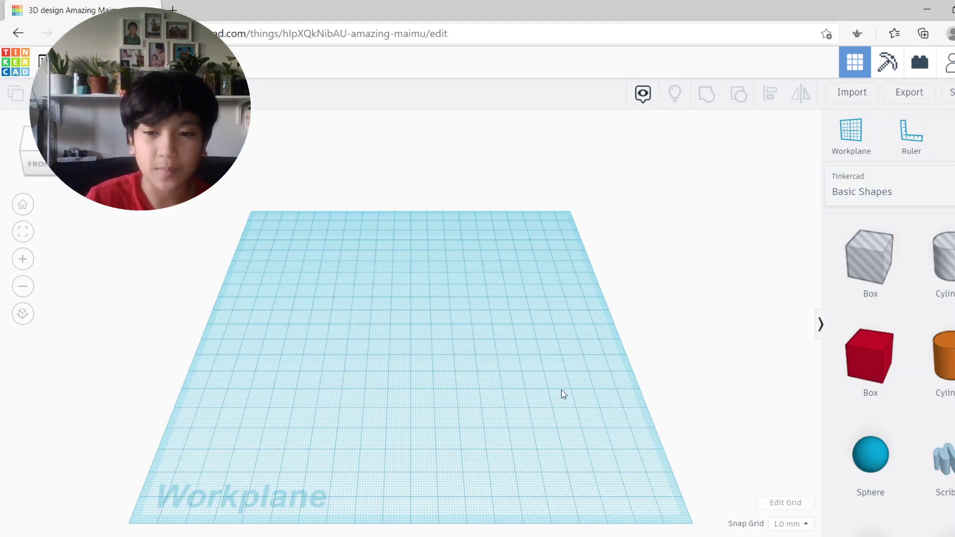
- Add a solid box at the workplane's front corner and stretch its footprint to cover the whole workplane
left_click_drag(874, 363, 166, 497)
left_click_drag(204, 471, 571, 204)
left_click(71, 242)
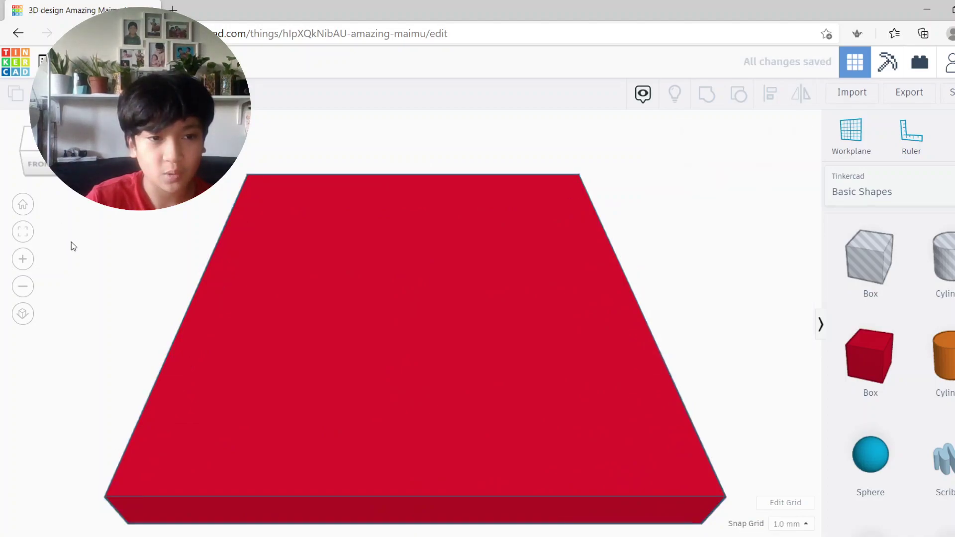
- Set the height of the large base box to 13 mm
right_click_drag(70, 241, 345, 323)
left_click(344, 321)
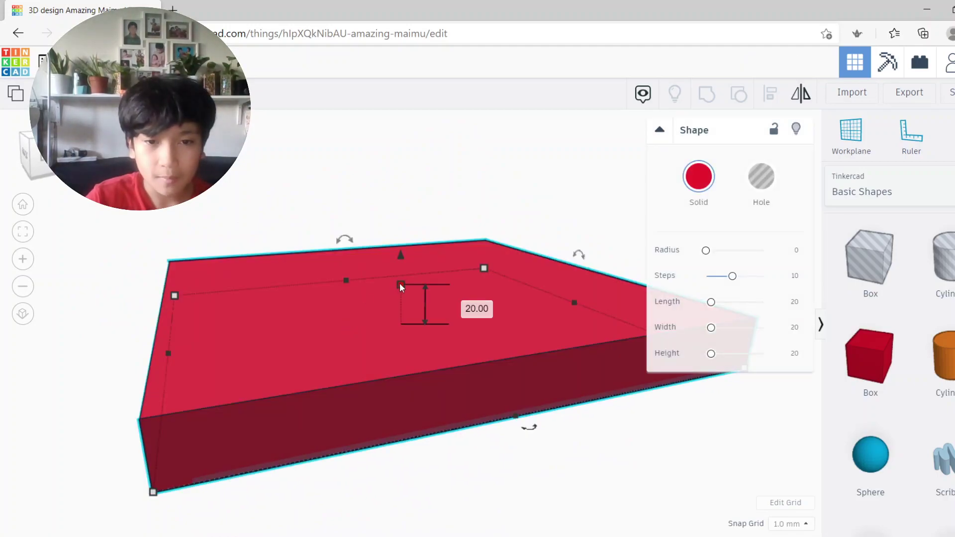
left_click_drag(401, 284, 397, 298)
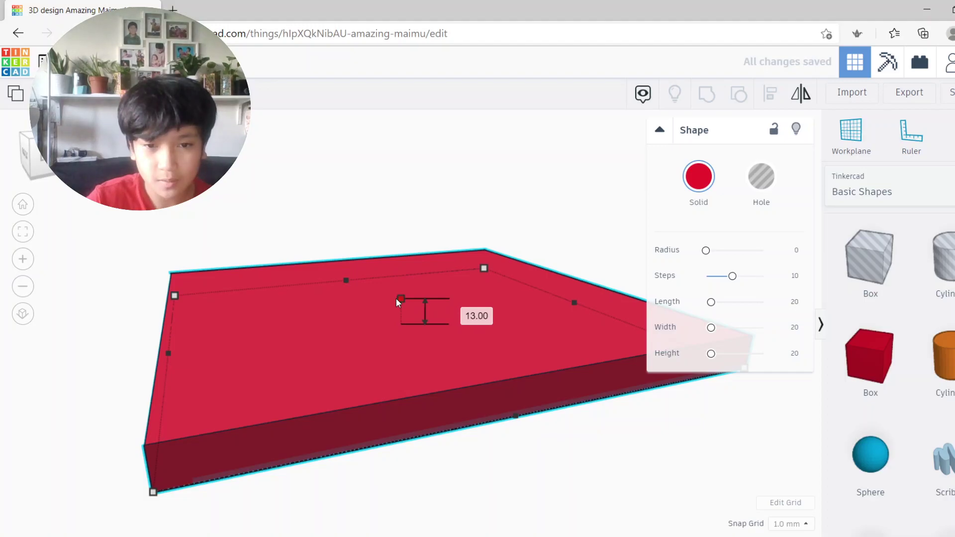
left_click(136, 283)
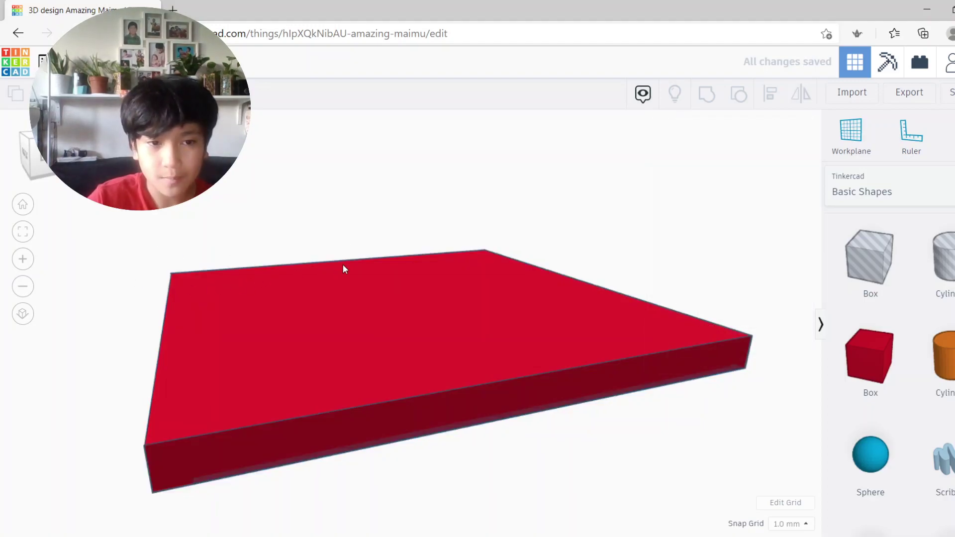
- Change the base slab's solid colour to white
right_click_drag(100, 340, 657, 163)
left_click(695, 313)
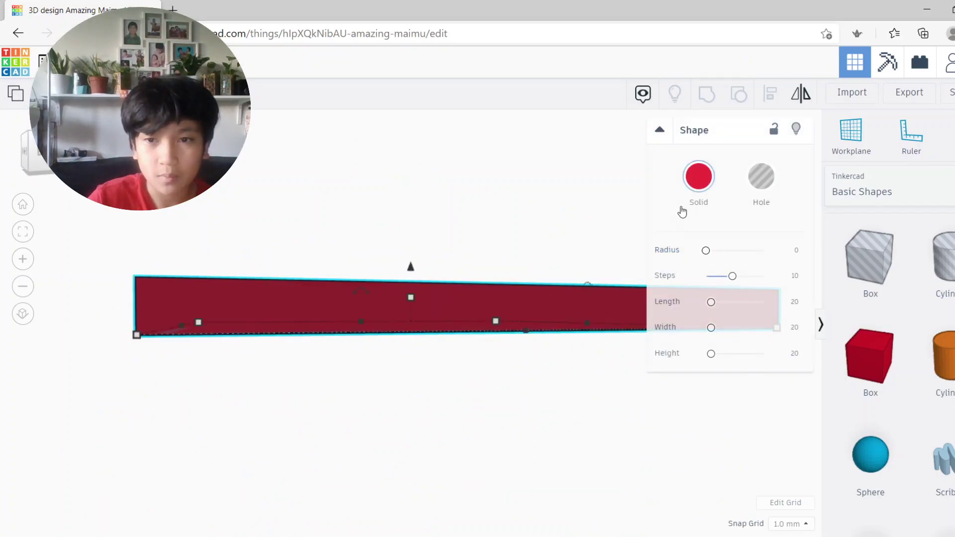
left_click(711, 191)
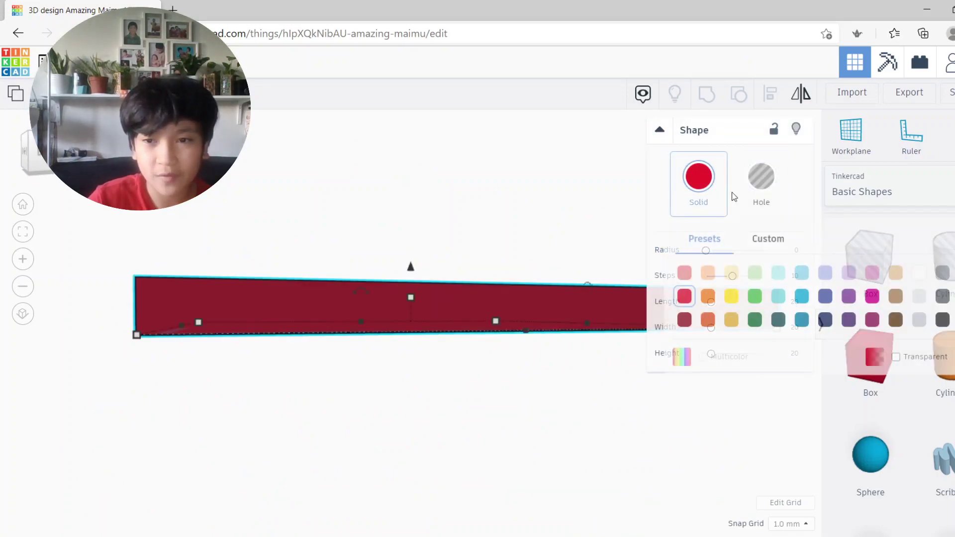
left_click(919, 274)
left_click(600, 464)
- Add a cylinder, resize its footprint to 15 × 15 mm and position it at the base's front corner
right_click_drag(624, 443, 616, 522)
left_click_drag(940, 358, 206, 405)
right_click_drag(213, 446, 314, 501)
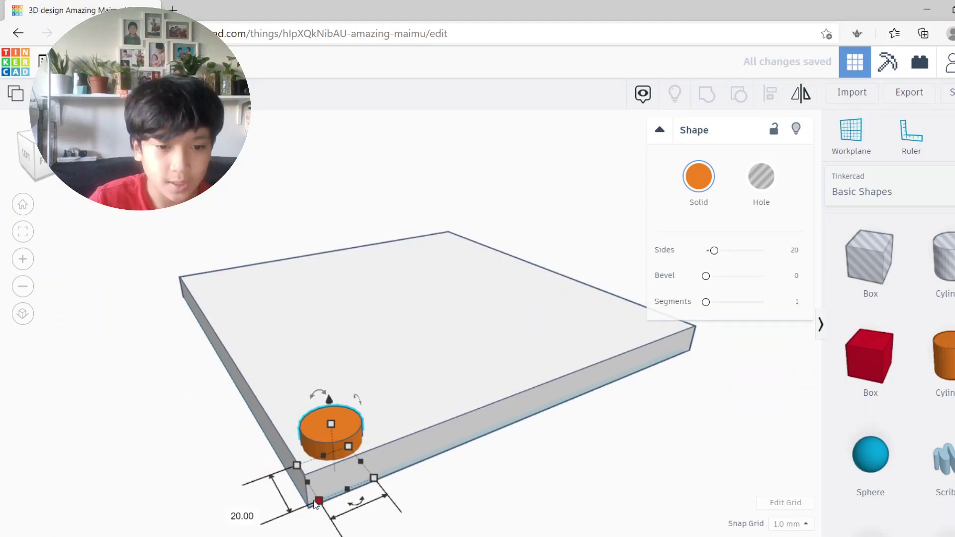
left_click_drag(319, 500, 327, 488)
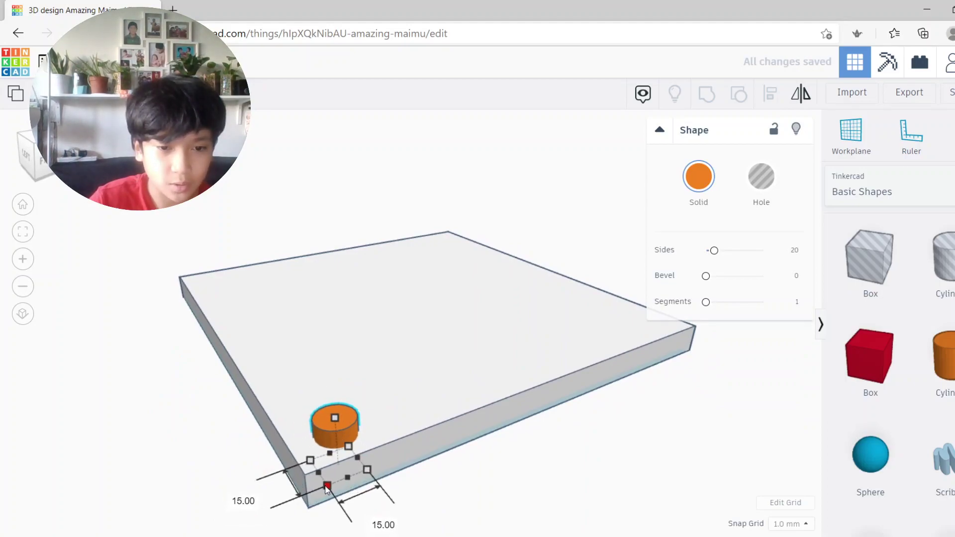
left_click_drag(346, 421, 335, 439)
- Colour the corner cylinder white and raise its height to 114 mm to form a column
left_click(698, 178)
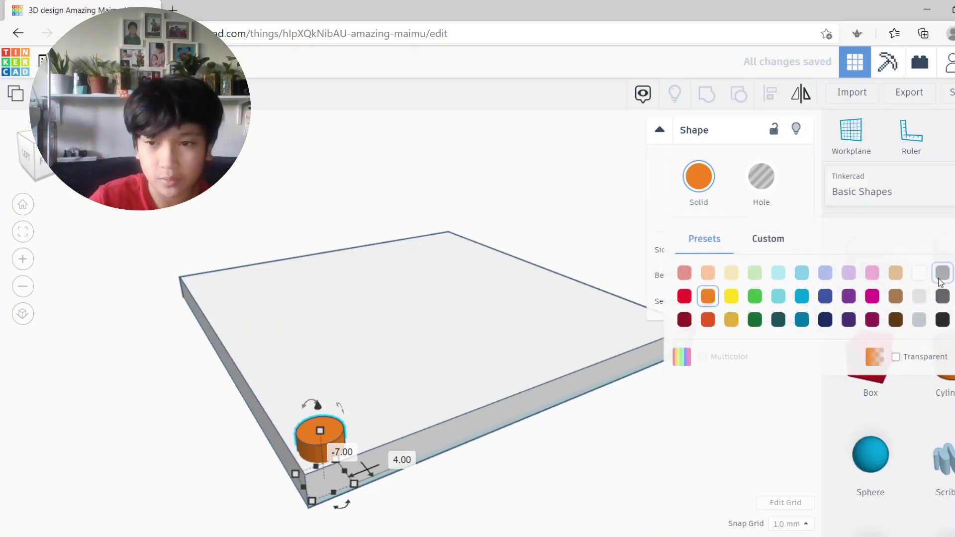
left_click(921, 280)
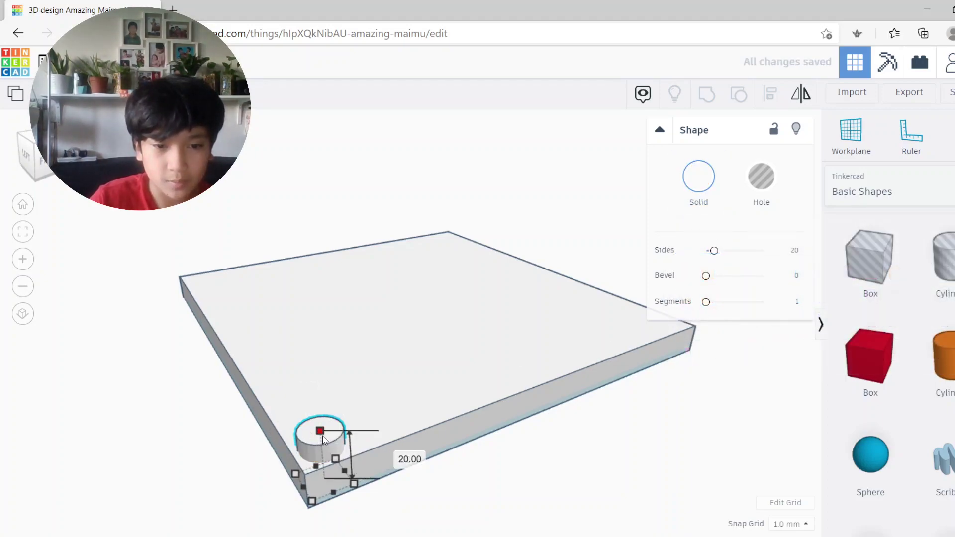
left_click_drag(322, 435, 295, 134)
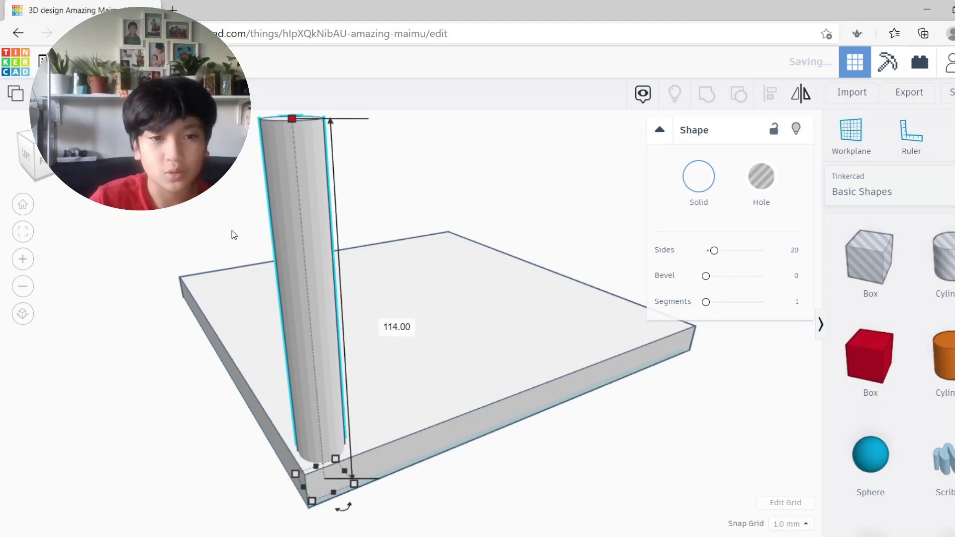
- Duplicate the corner column and place the copy beside it along the base's front edge
left_click(253, 297)
right_click_drag(253, 297, 273, 383)
left_click(303, 315)
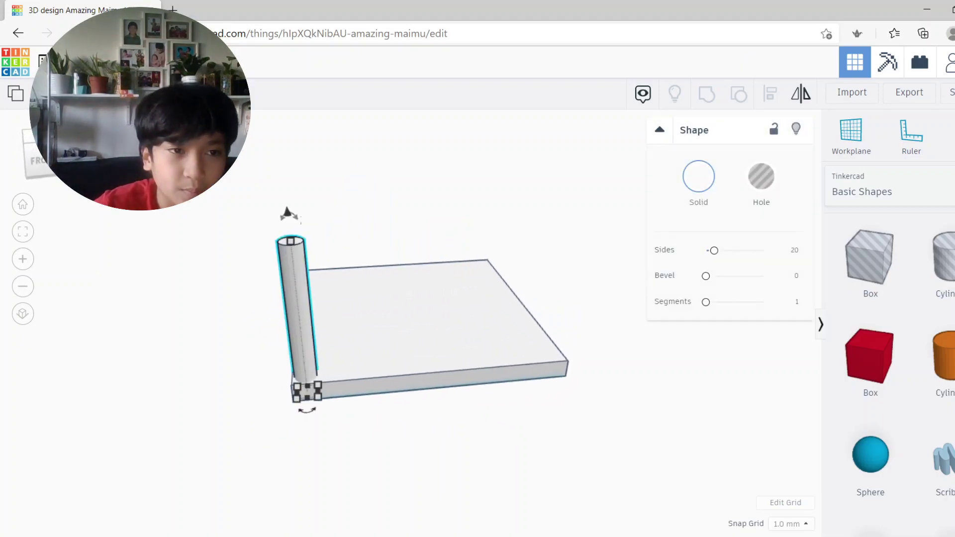
left_click_drag(288, 297, 334, 313)
- Select both columns and duplicate the pair repeatedly along the front edge to make a row of eight columns
left_click(371, 453)
right_click_drag(371, 453, 402, 352)
left_click_drag(384, 203, 384, 203)
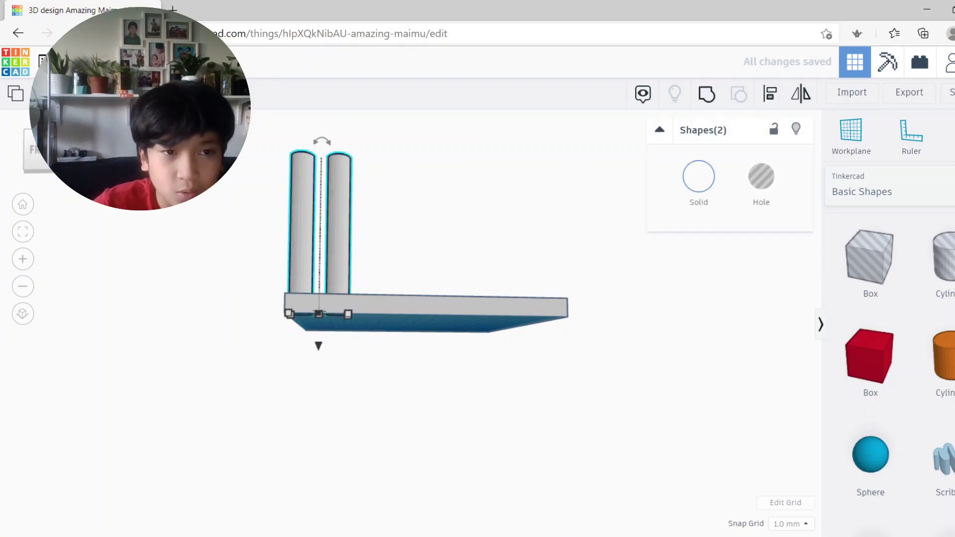
right_click_drag(173, 220, 170, 385)
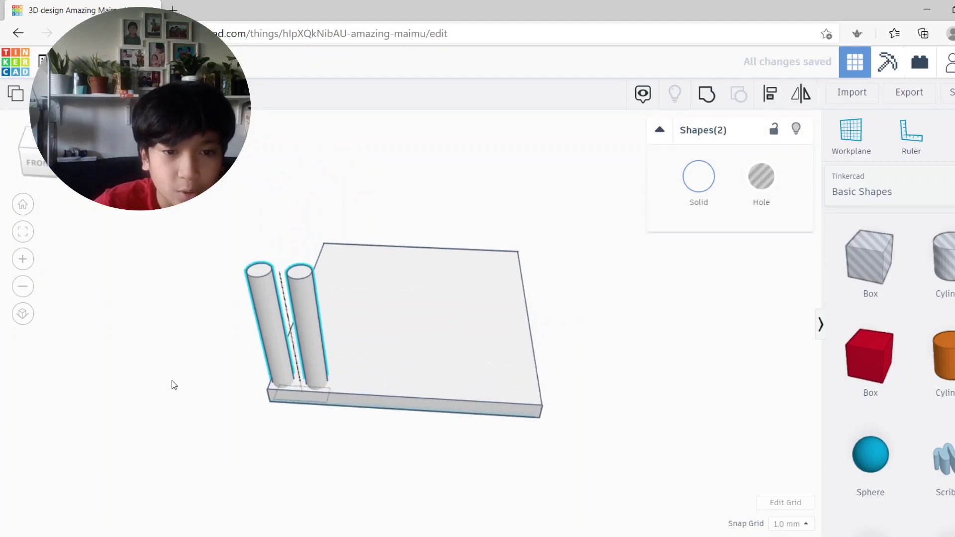
left_click_drag(318, 361, 386, 362, "alt")
key("ctrl+d")
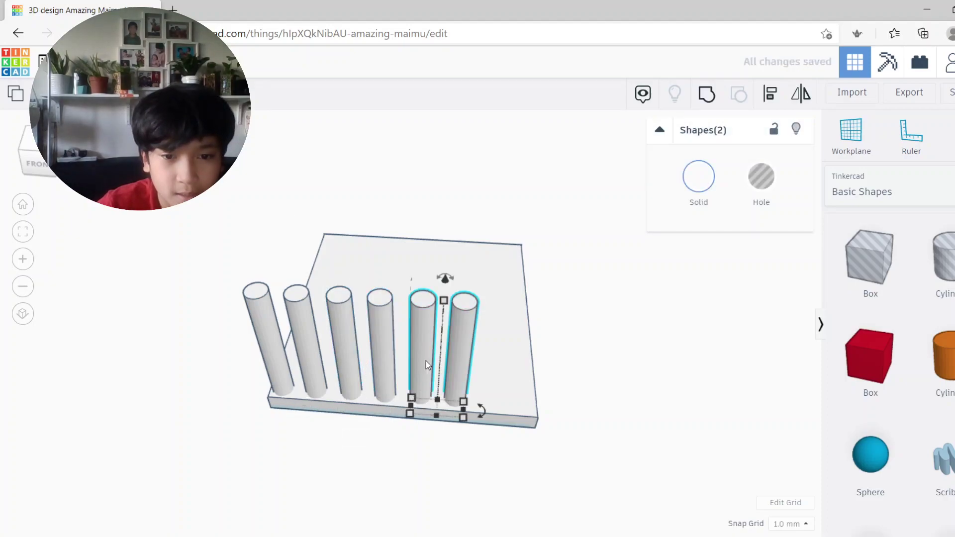
left_click_drag(457, 371, 454, 377)
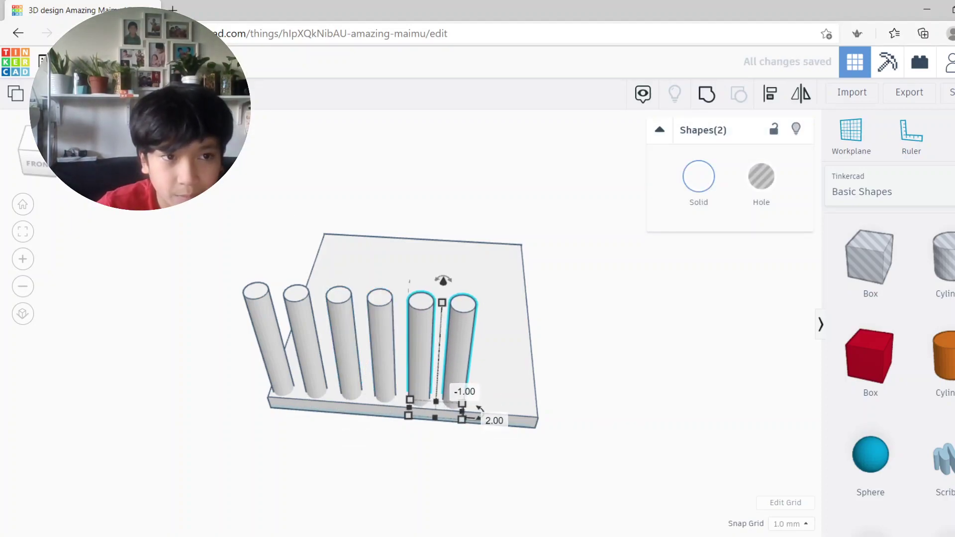
key("ctrl+d")
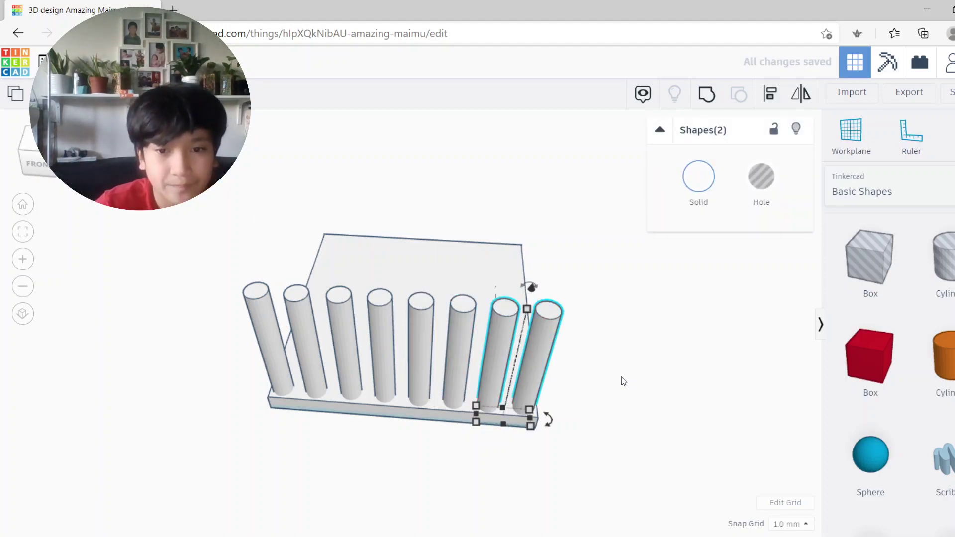
- Duplicate the last pair of columns, pull the copy off the base's corner and rotate it 90° to follow the adjoining side
right_click_drag(622, 378, 317, 291)
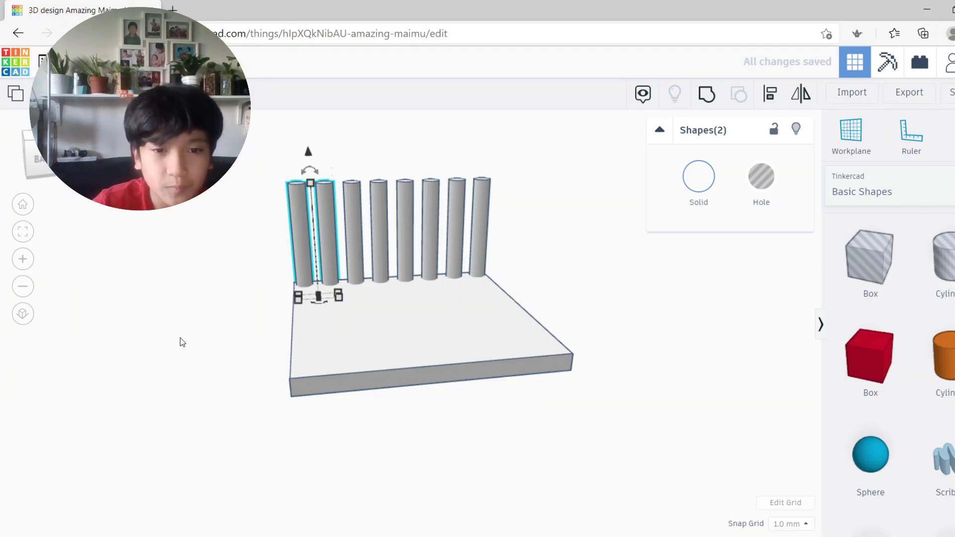
right_click_drag(180, 342, 398, 353)
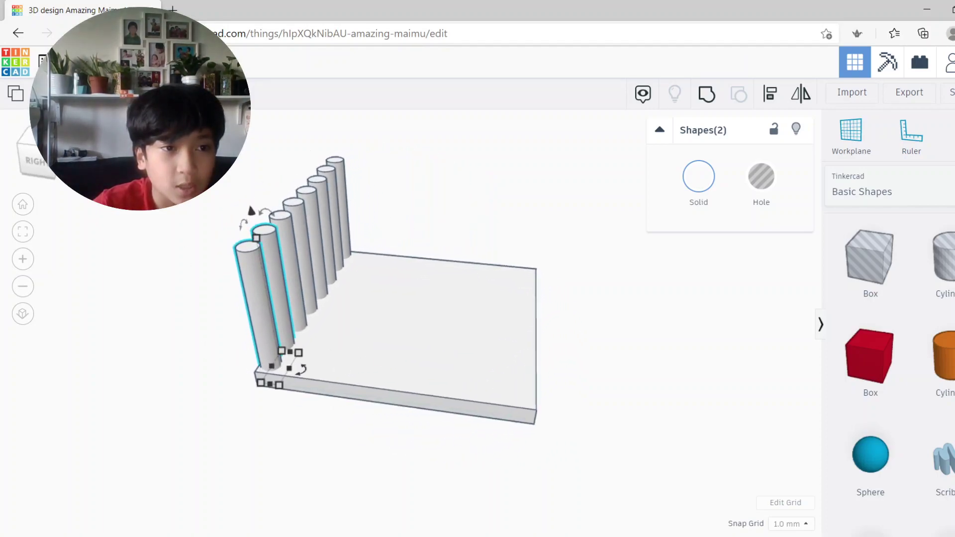
left_click_drag(279, 260, 241, 304)
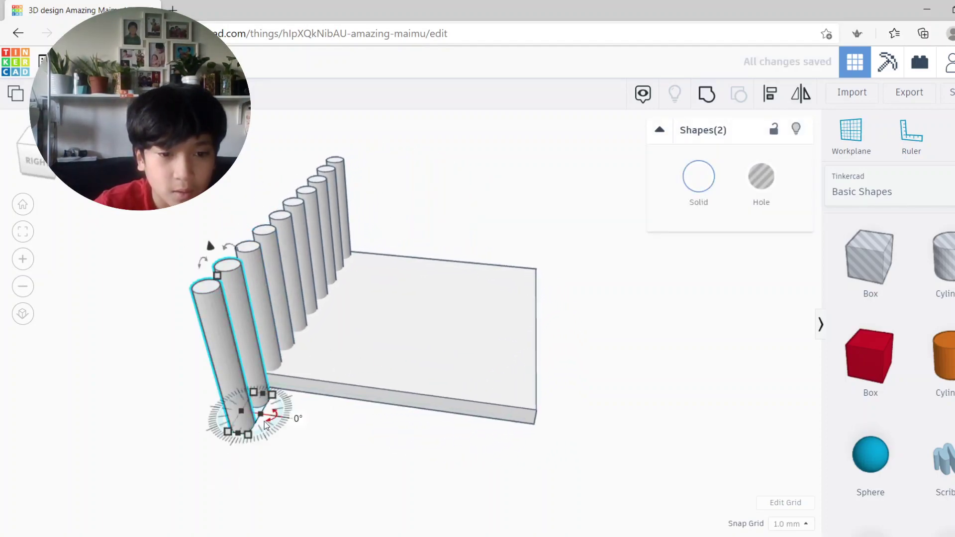
mouse_move(261, 414)
left_mouse_down()
mouse_move(280, 416)
mouse_move(269, 414)
left_mouse_up()
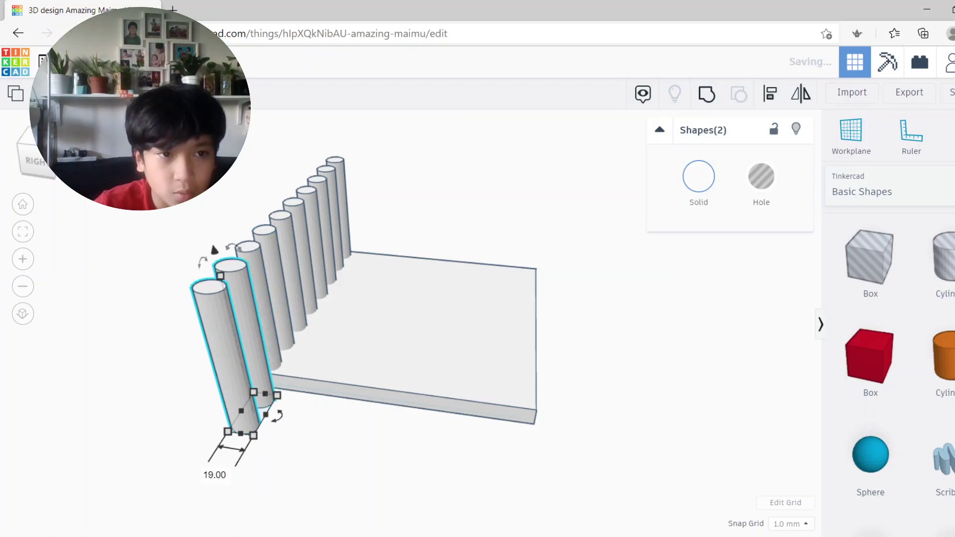
key("ctrl+z")
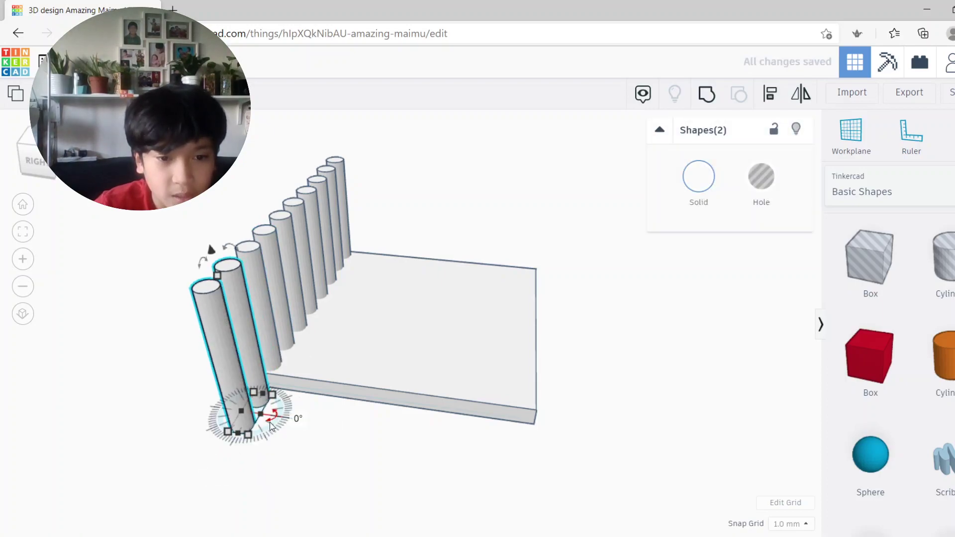
left_click_drag(273, 415, 284, 375)
key("ctrl+z")
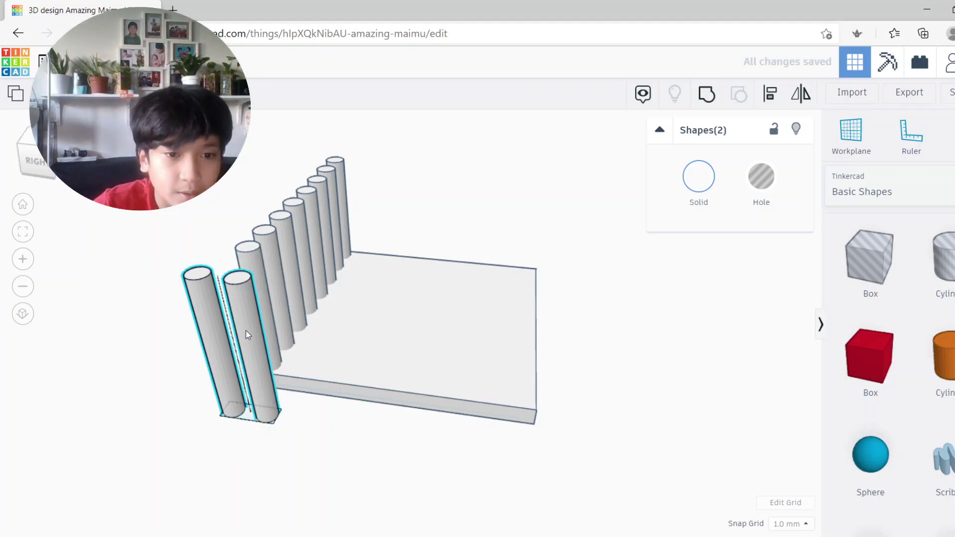
- Place the rotated pair on the adjoining edge beside the corner column, and add a copy of it about 54 mm farther along
left_click_drag(245, 332, 324, 303)
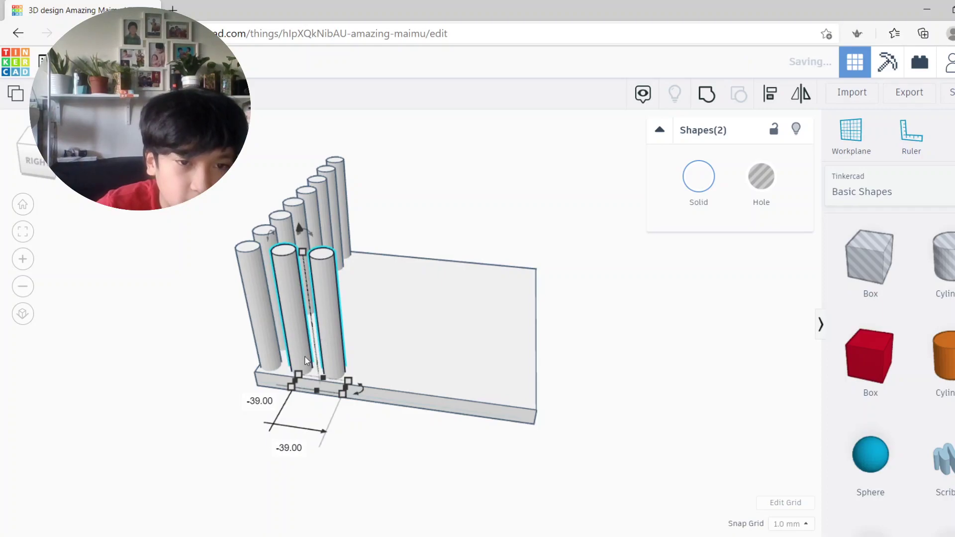
right_click_drag(278, 306, 180, 234)
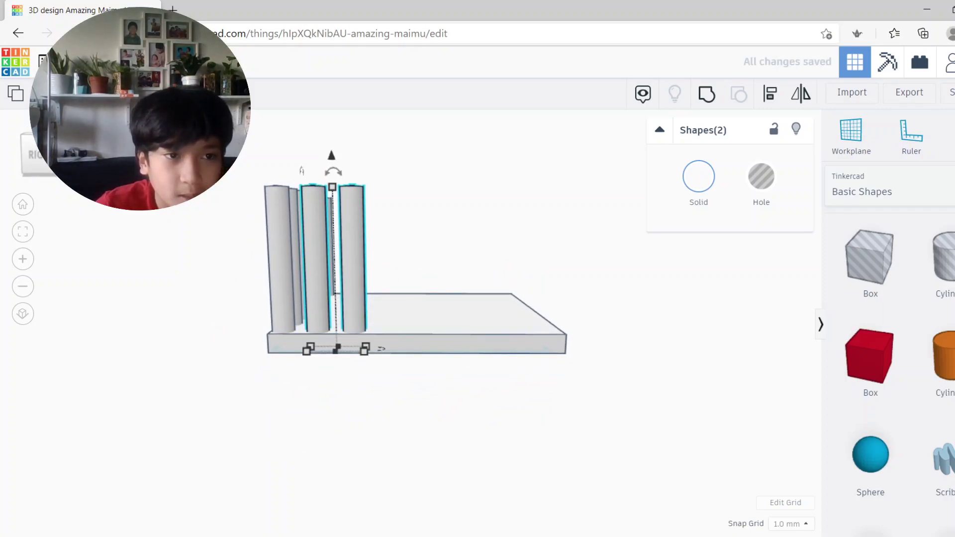
right_click_drag(320, 433, 307, 434)
left_click_drag(330, 274, 405, 273)
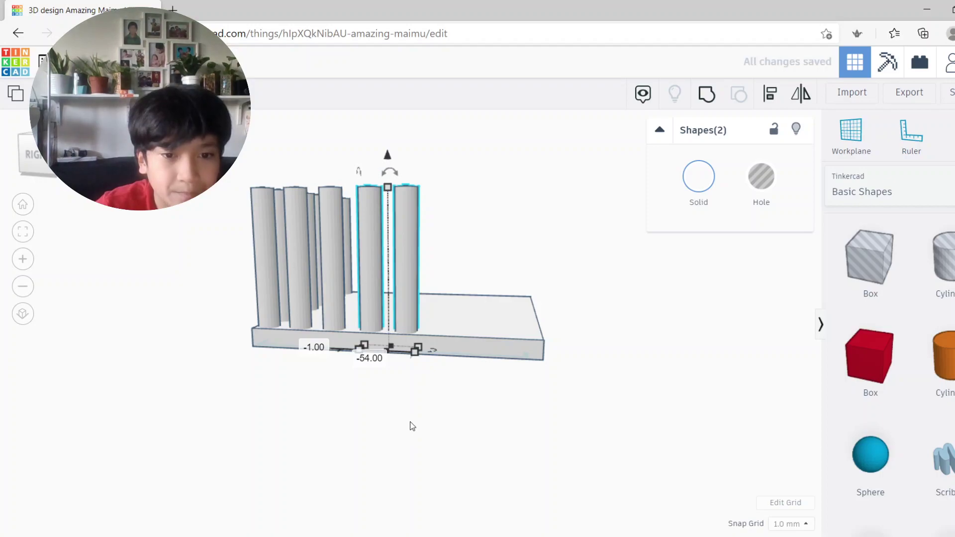
- Shift the fourth column on the side edge by about 5 mm towards the fifth to even out the spacing
left_click(412, 426)
right_click_drag(411, 426, 383, 326)
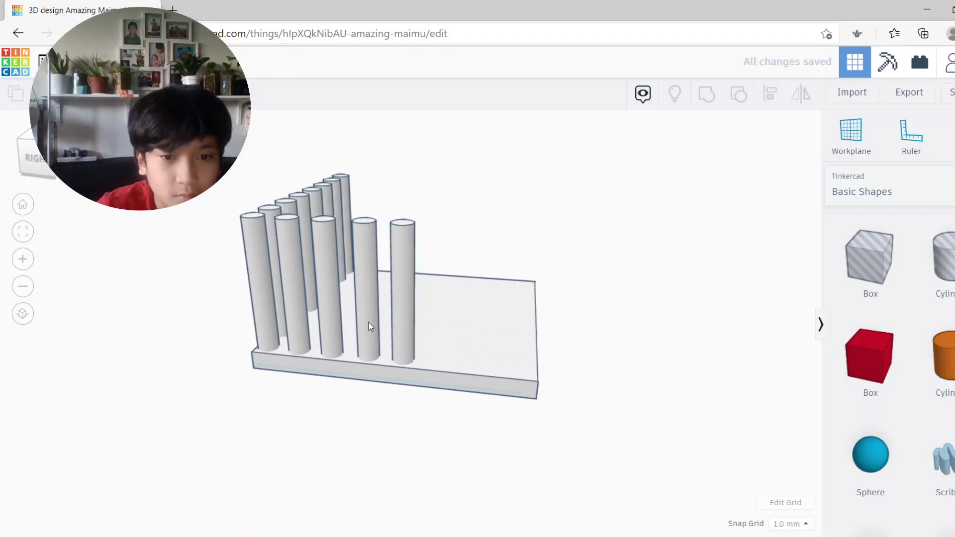
right_click_drag(331, 435, 367, 266)
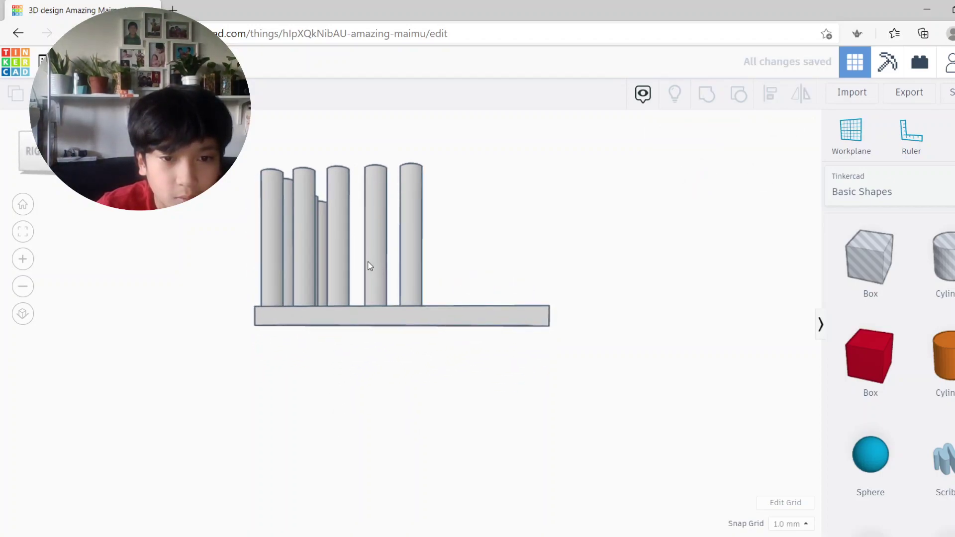
mouse_move(366, 267)
left_mouse_down()
mouse_move(410, 258)
mouse_move(375, 264)
left_mouse_up()
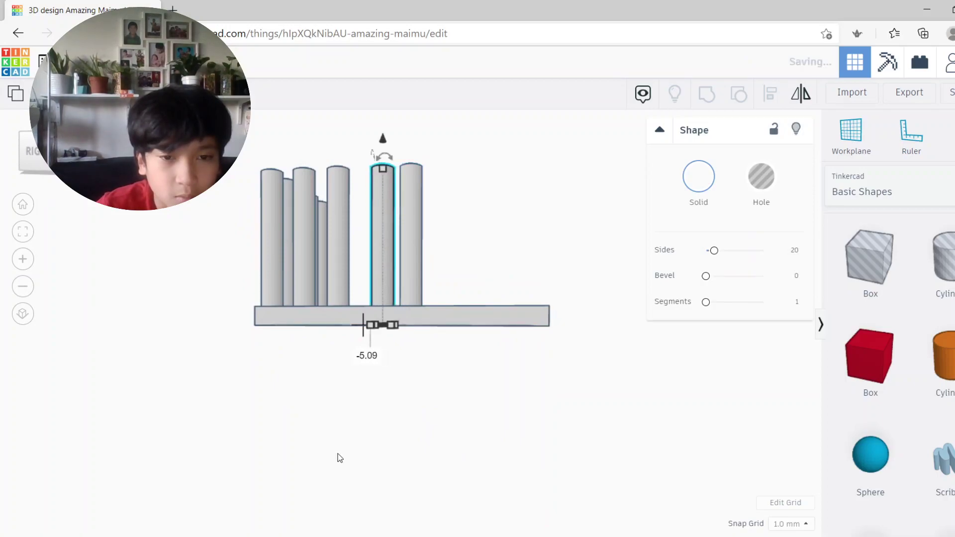
right_click_drag(337, 457, 259, 429)
key("Left")
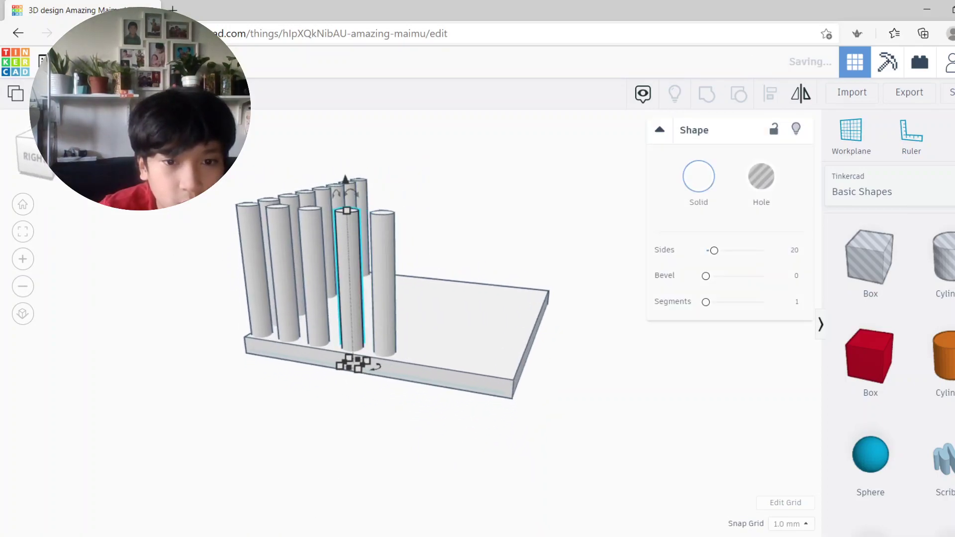
- Select the fourth and fifth columns on the side edge and duplicate them 53 mm farther along that edge
right_click_drag(278, 463, 474, 275)
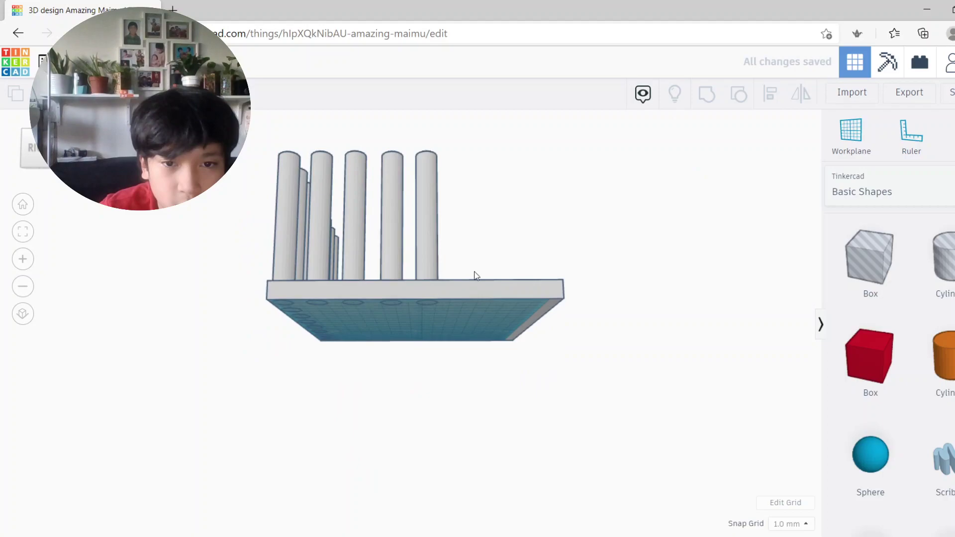
left_click_drag(396, 219, 396, 219)
right_click_drag(415, 375, 423, 517)
key("ctrl+d")
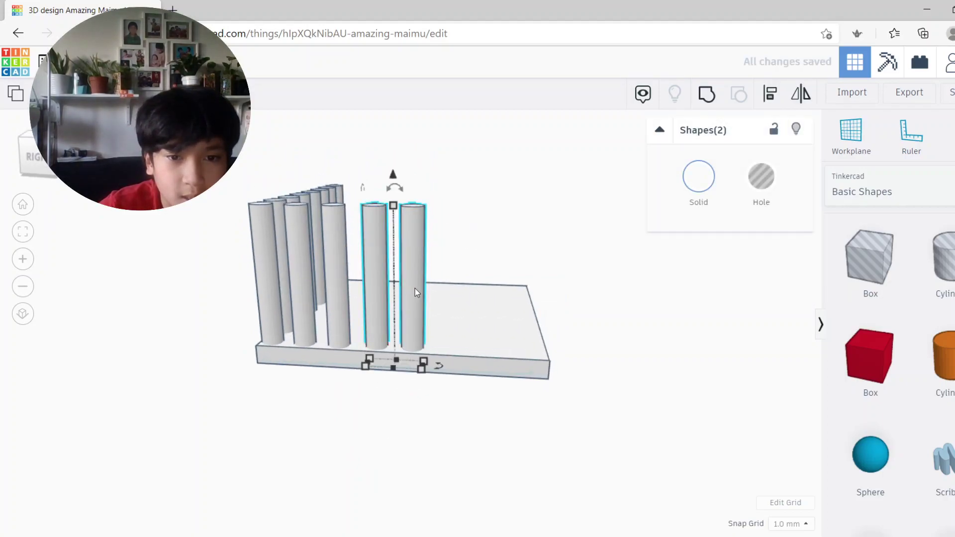
left_click_drag(415, 288, 493, 291)
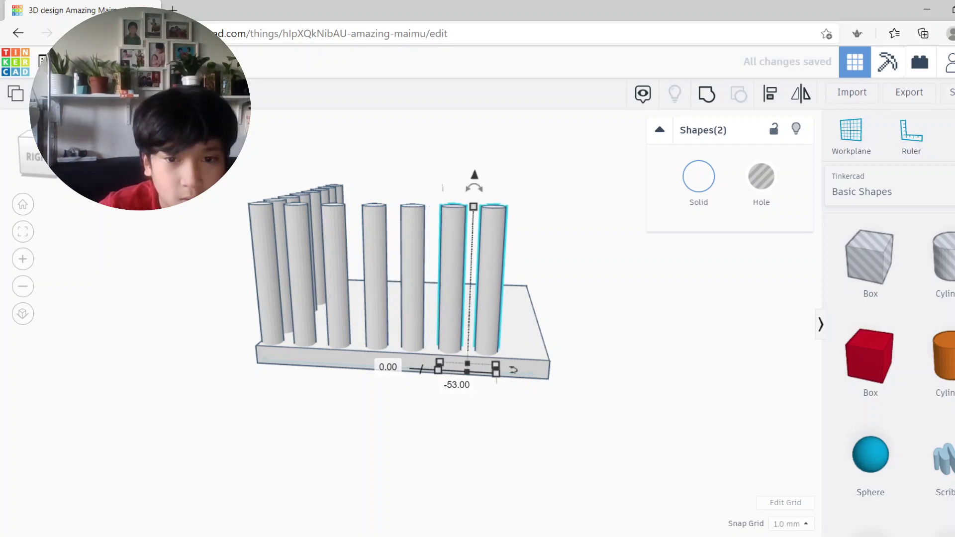
right_click_drag(734, 367, 372, 497)
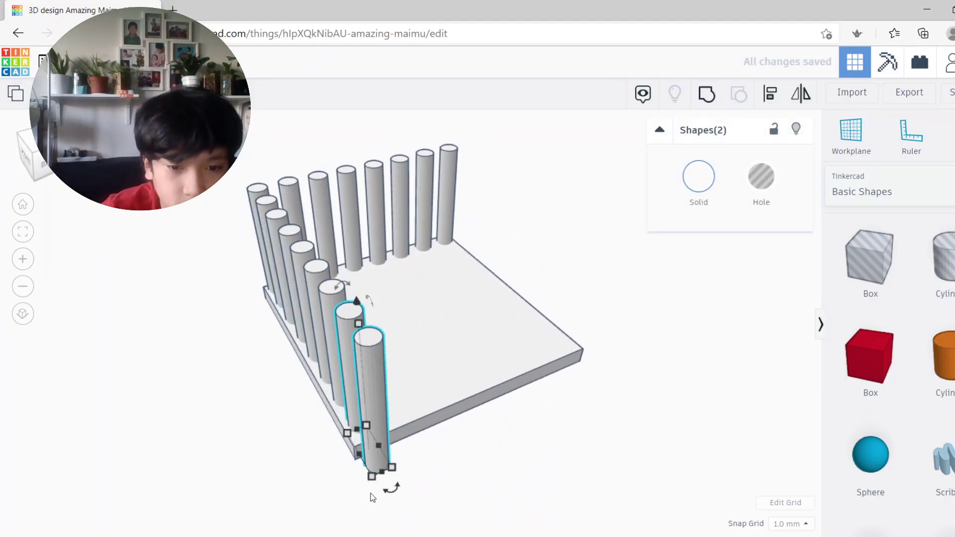
- Rotate the selected pair of columns 90° and place it along the adjoining empty edge, starting at the base's corner
left_click_drag(391, 488, 424, 492)
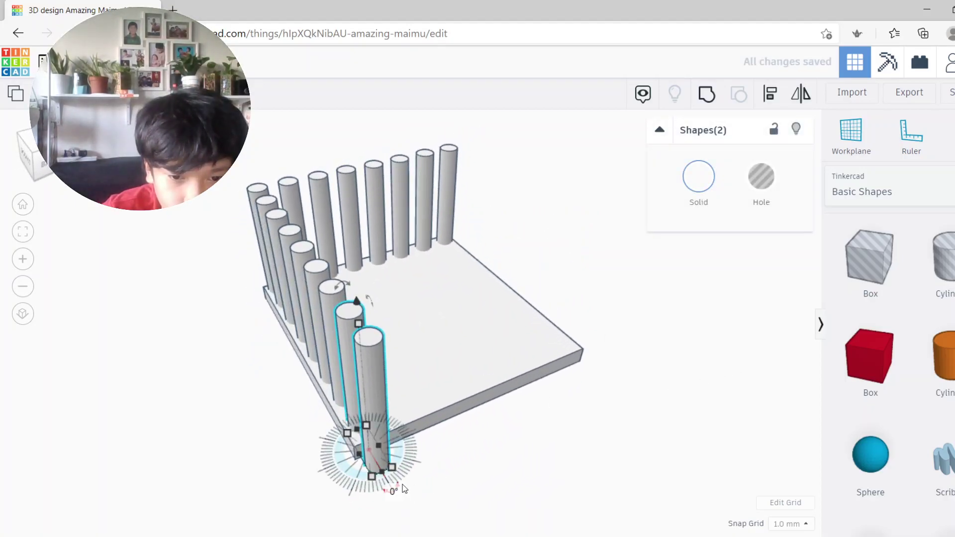
left_click_drag(401, 487, 437, 422)
mouse_move(389, 398)
left_mouse_down()
mouse_move(405, 377)
mouse_move(400, 386)
left_mouse_up()
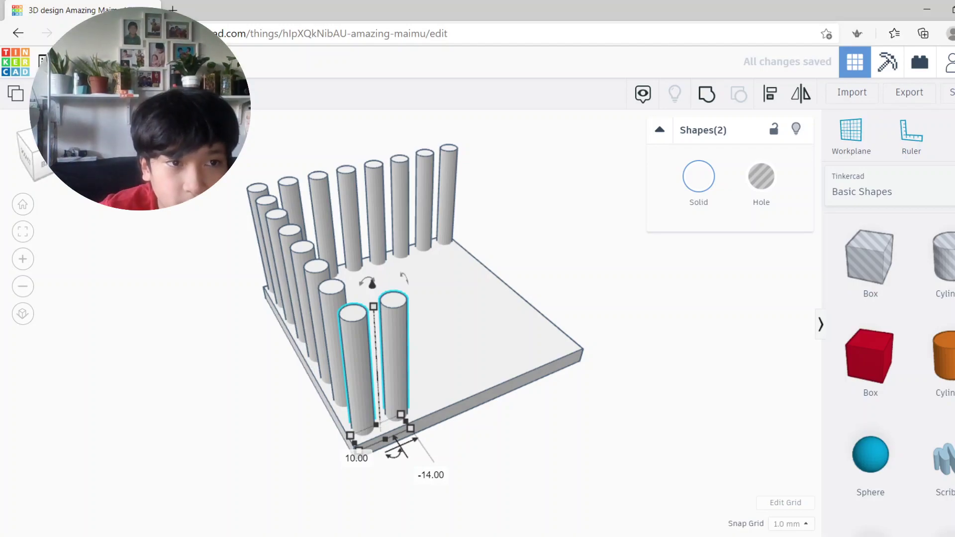
- Duplicate the corner pair, rotate the copy -90° and place it on the same edge just past the second column
key("ctrl+d")
right_click_drag(617, 329, 579, 330)
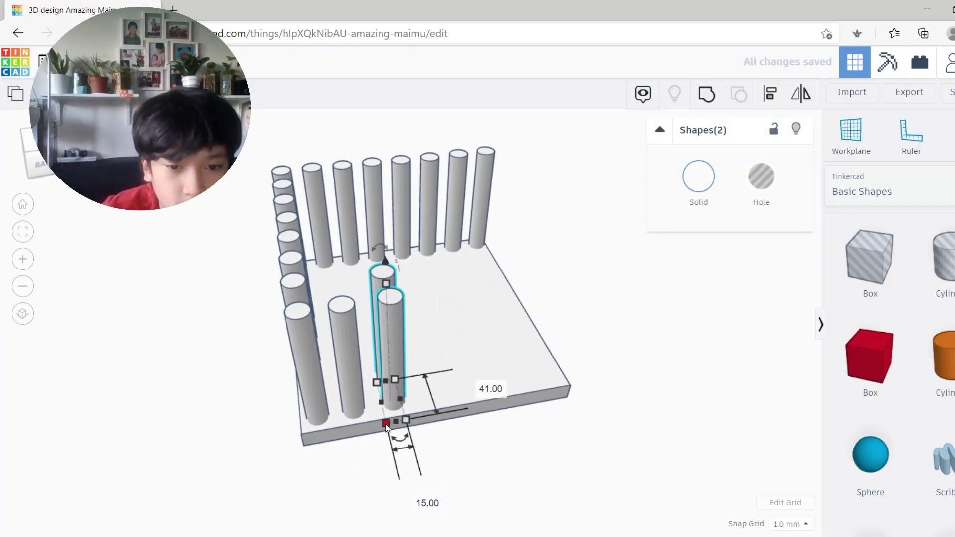
left_click(407, 437)
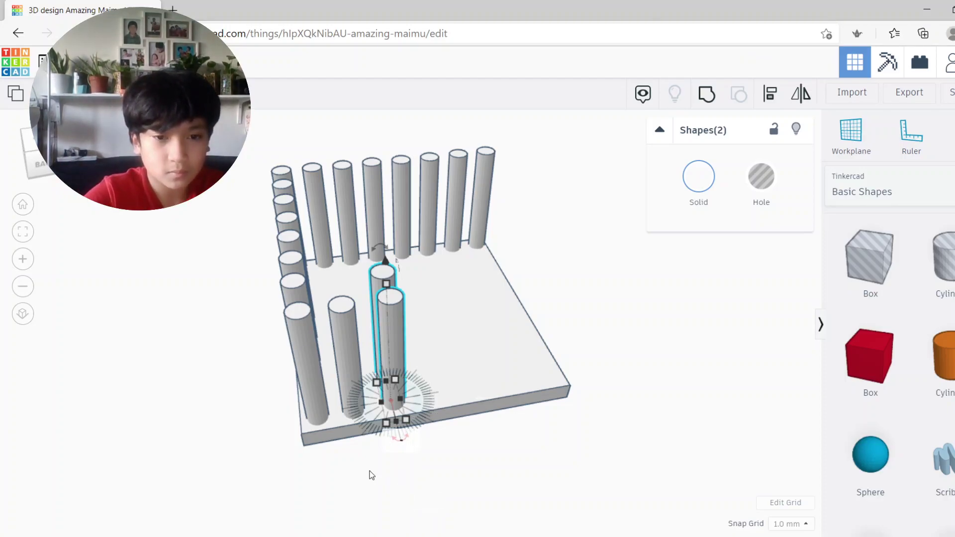
key("Return")
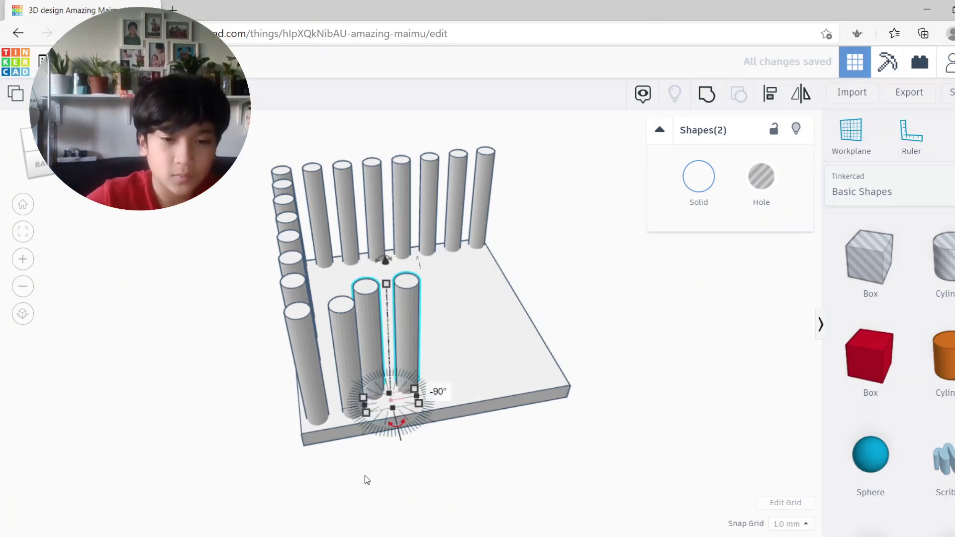
left_click_drag(413, 333, 432, 340)
- Copy the first two columns of the new row about 107 mm along the edge, past the fourth column
left_click(345, 338)
left_click(303, 338, "shift")
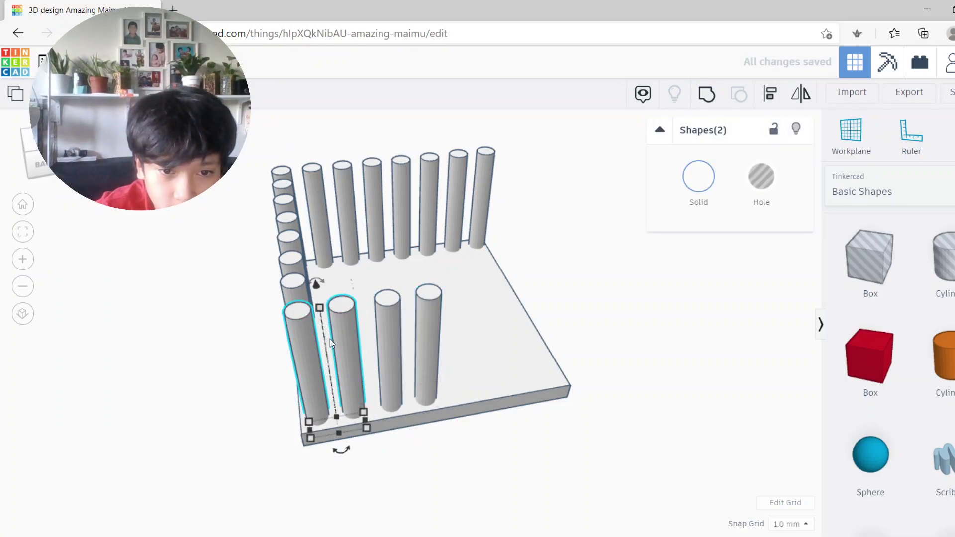
left_click_drag(330, 339, 507, 314)
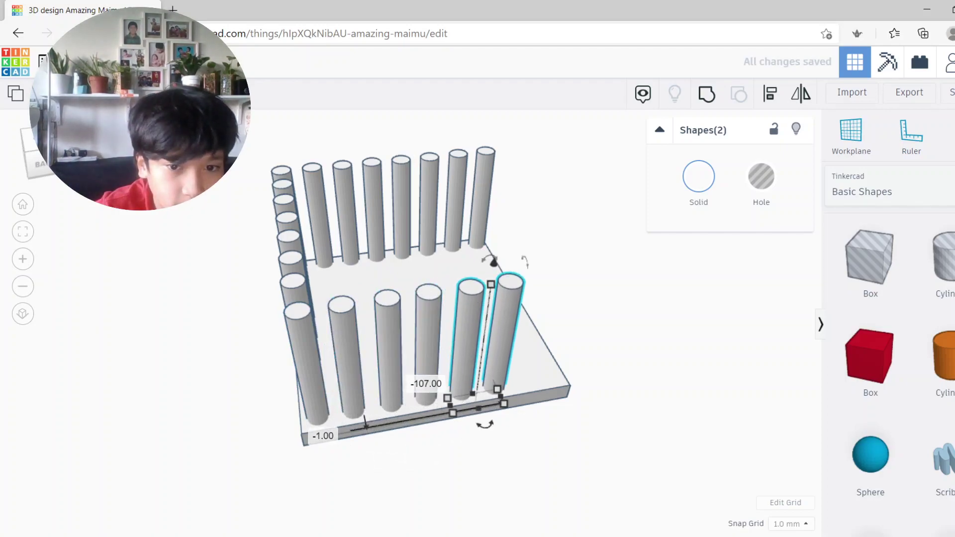
- Copy the third and fourth columns of the new row about 103 mm along the edge to reach the far corner
left_click(428, 319)
left_click(388, 318, "shift")
left_click_drag(426, 322, 577, 310)
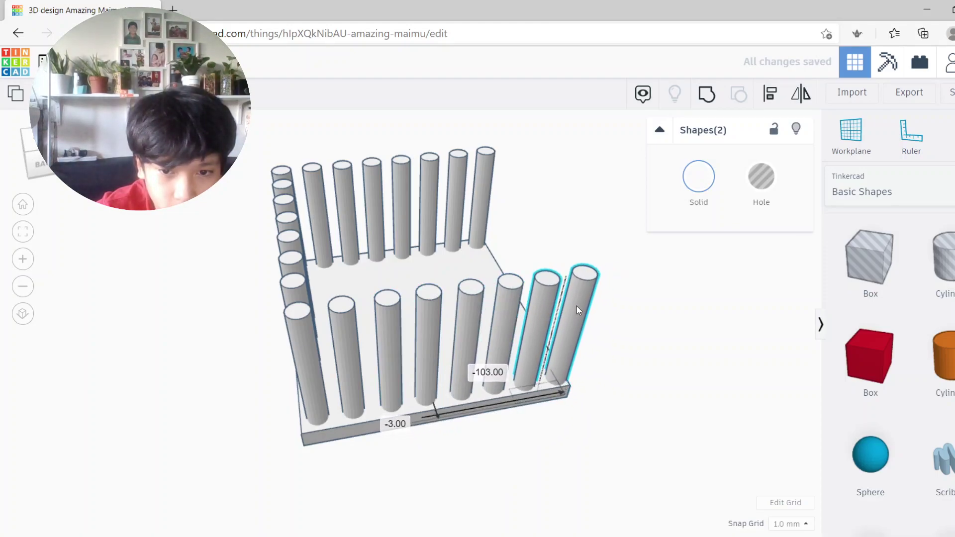
left_click_drag(577, 306, 581, 305)
left_click(660, 296)
- Stretch the base slab slightly outward on the side that has no columns yet
right_click_drag(670, 267, 341, 370)
left_click(289, 387)
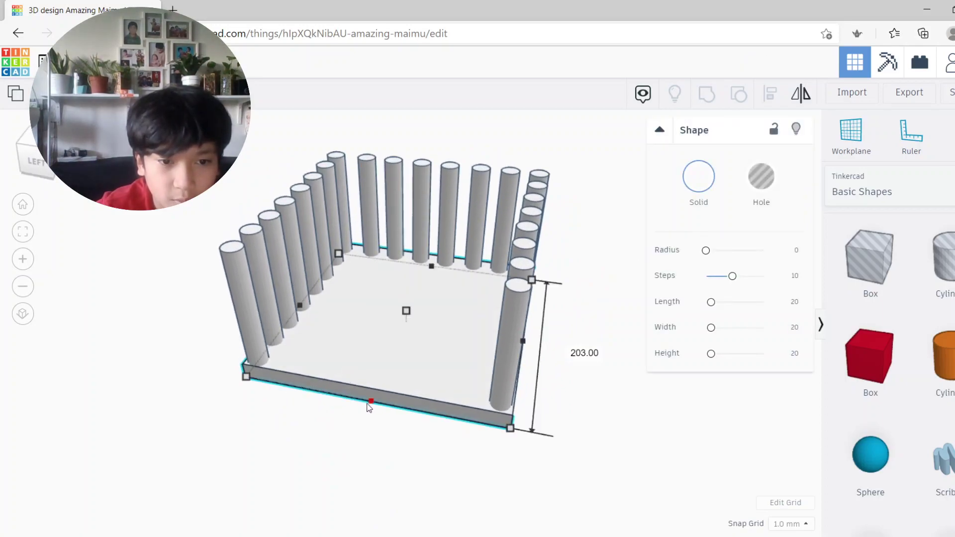
left_click_drag(367, 404, 366, 407)
left_click(612, 397)
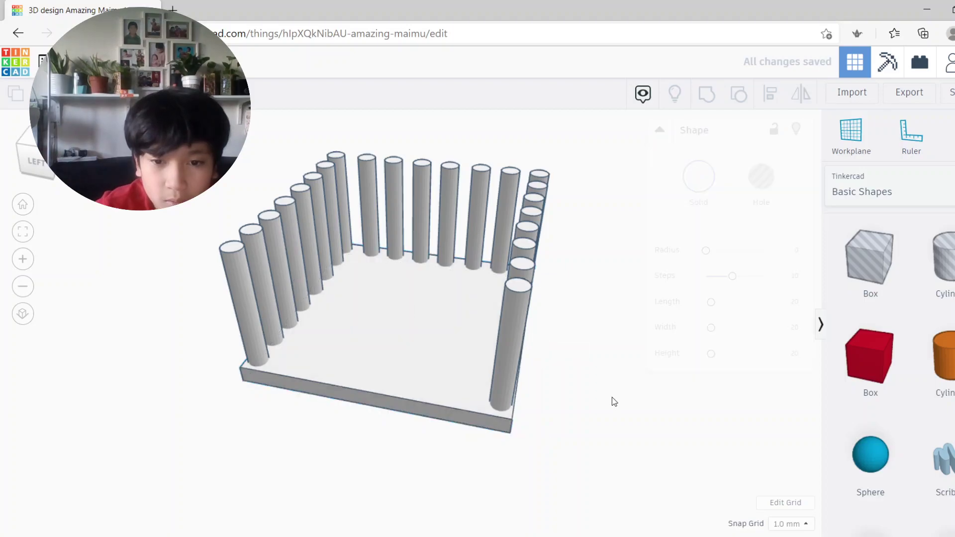
- Select the last two columns of the row beside the open side and place a copy about 26 mm inward along that side
right_click_drag(611, 397, 631, 367)
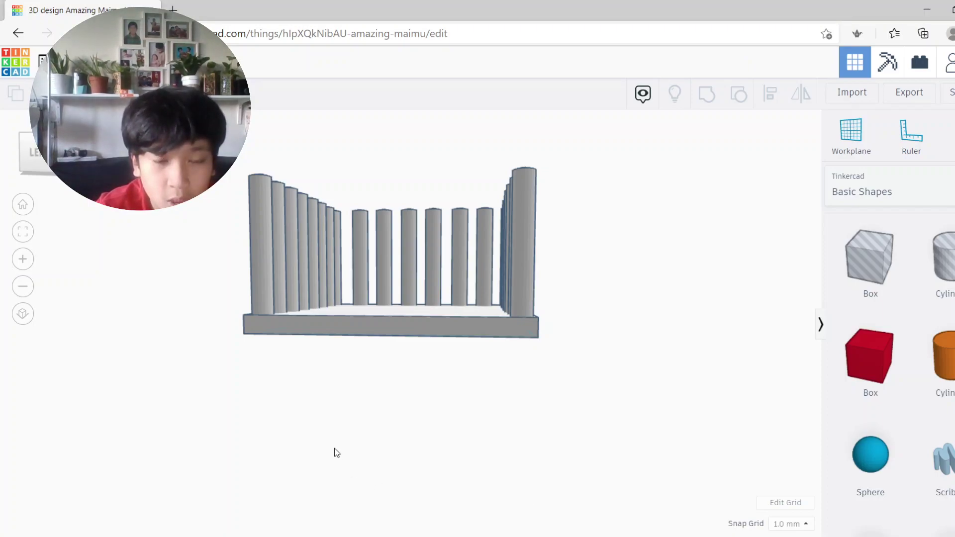
right_click_drag(335, 452, 587, 242)
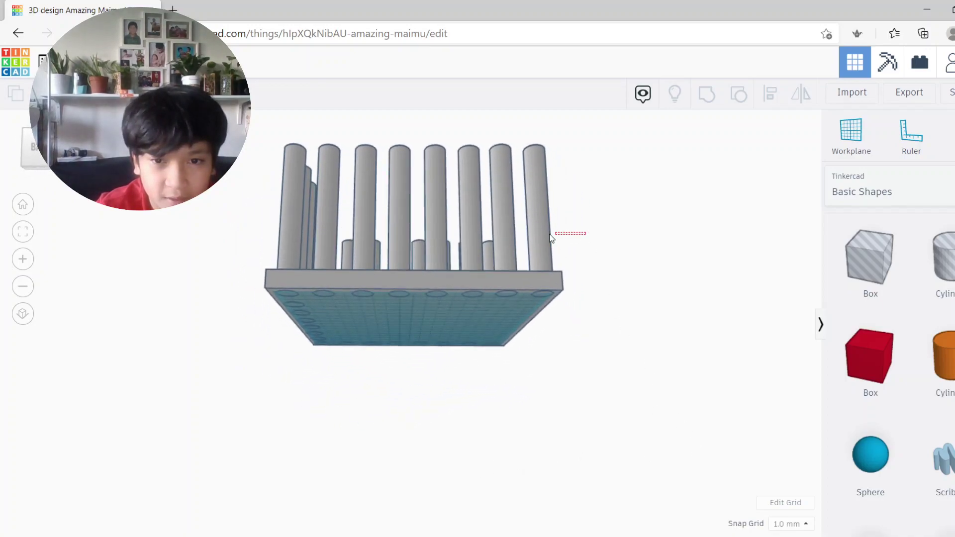
left_click_drag(506, 234, 506, 234)
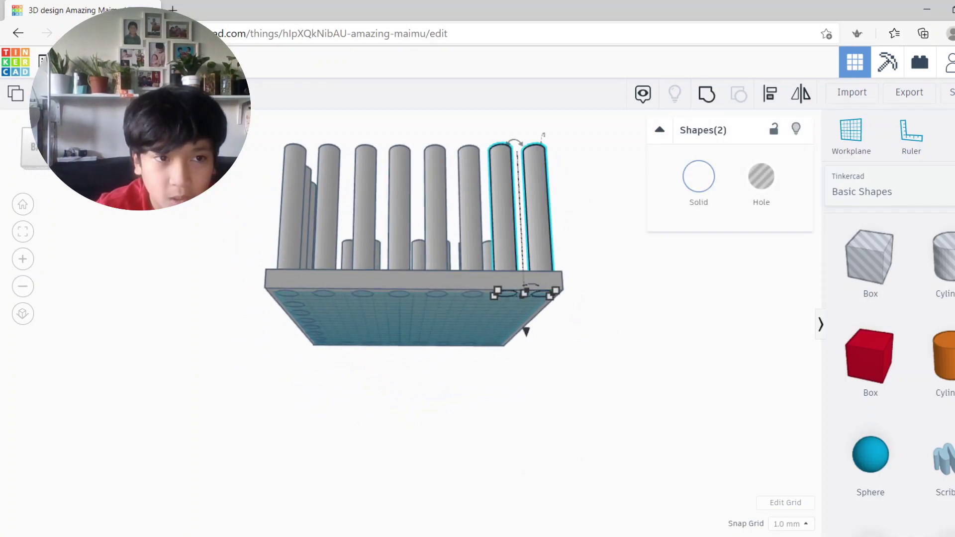
right_click_drag(695, 317, 286, 316)
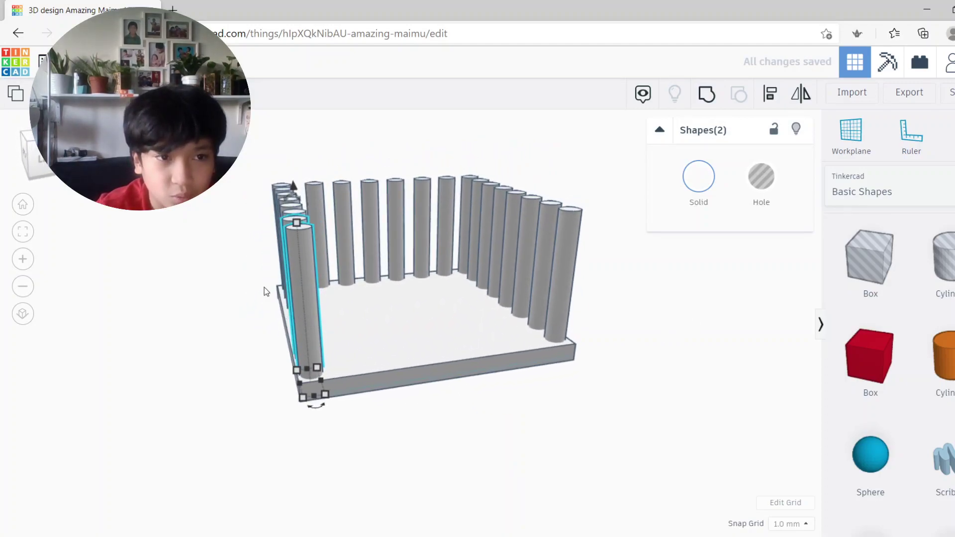
left_click_drag(281, 246, 353, 277)
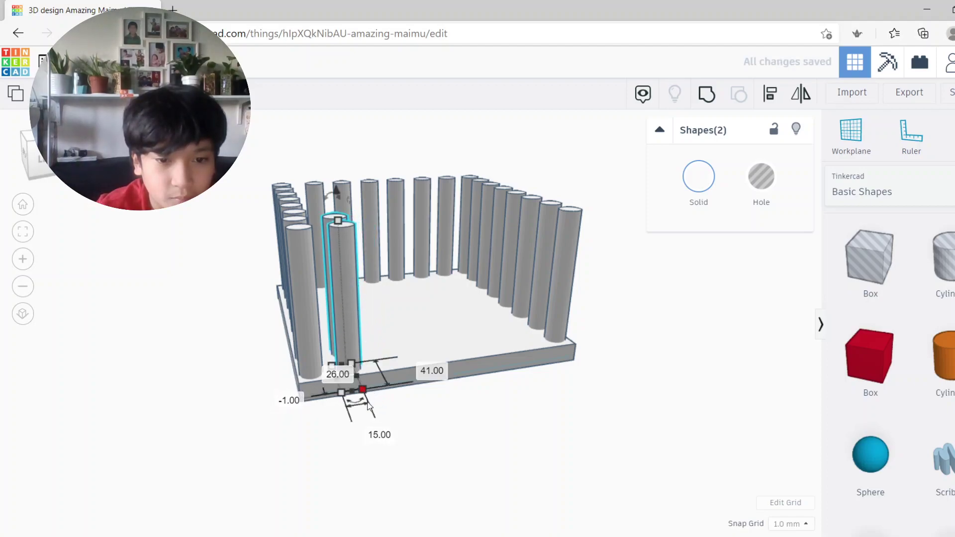
- Rotate the copied pair 90° and line it up on the open edge next to the corner column
left_click_drag(356, 406, 361, 404)
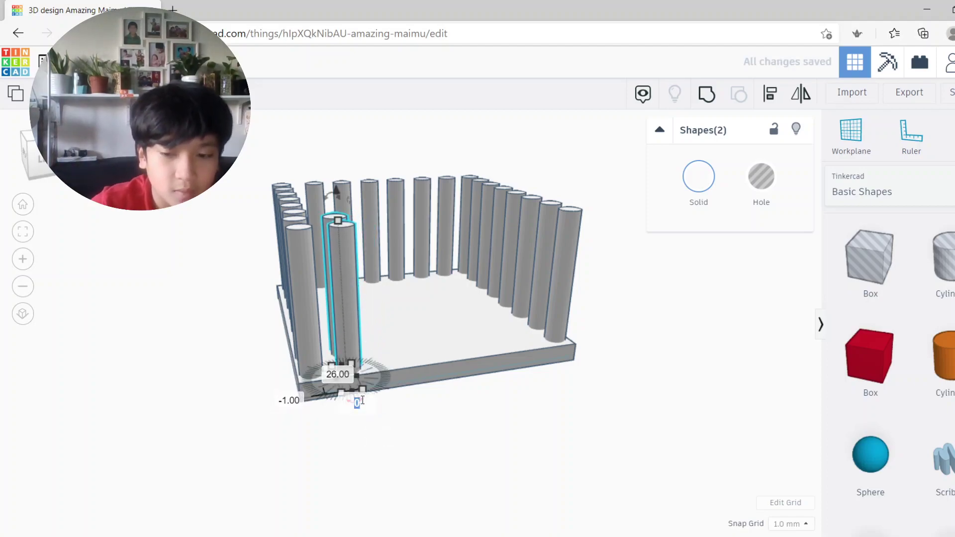
key("BackSpace")
type("90")
key("Return")
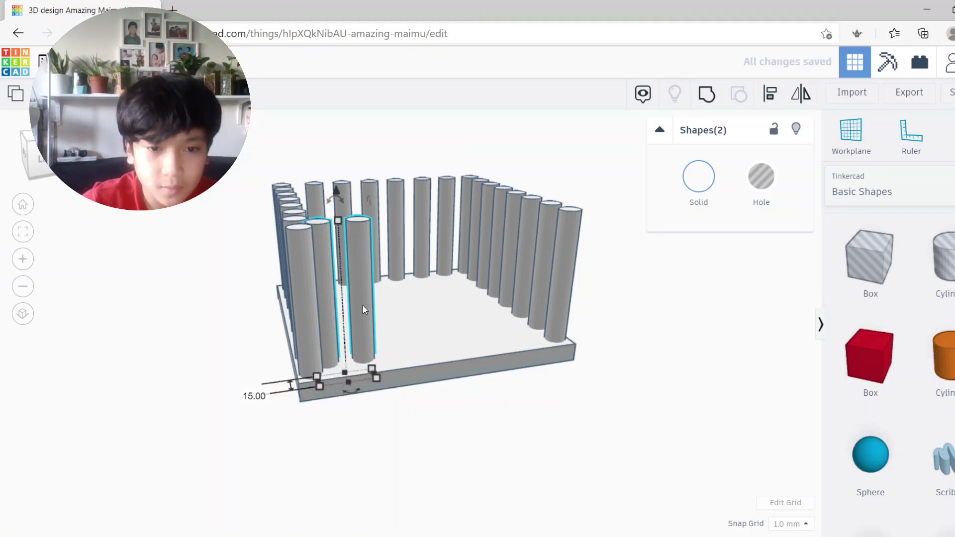
left_click_drag(363, 306, 381, 309)
- Duplicate the pair, rotate the copy 90° and place it beside the opposite corner column, leaving a wide entrance gap in the middle
key("ctrl+d")
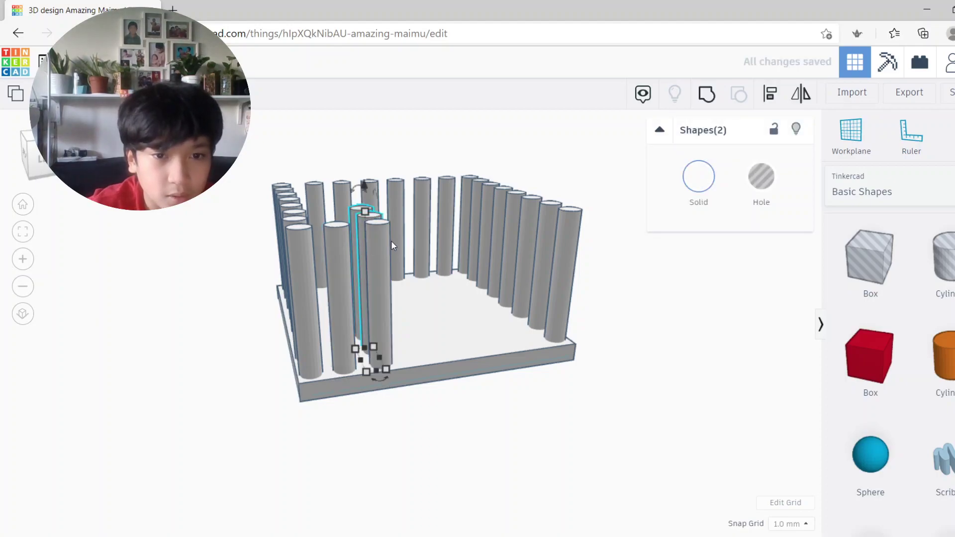
left_click(386, 382)
type("90")
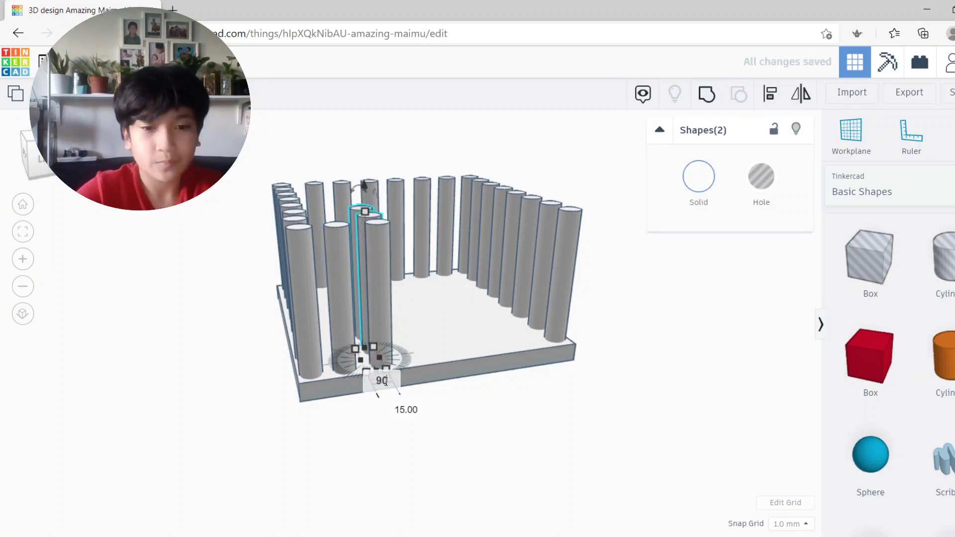
key("Return")
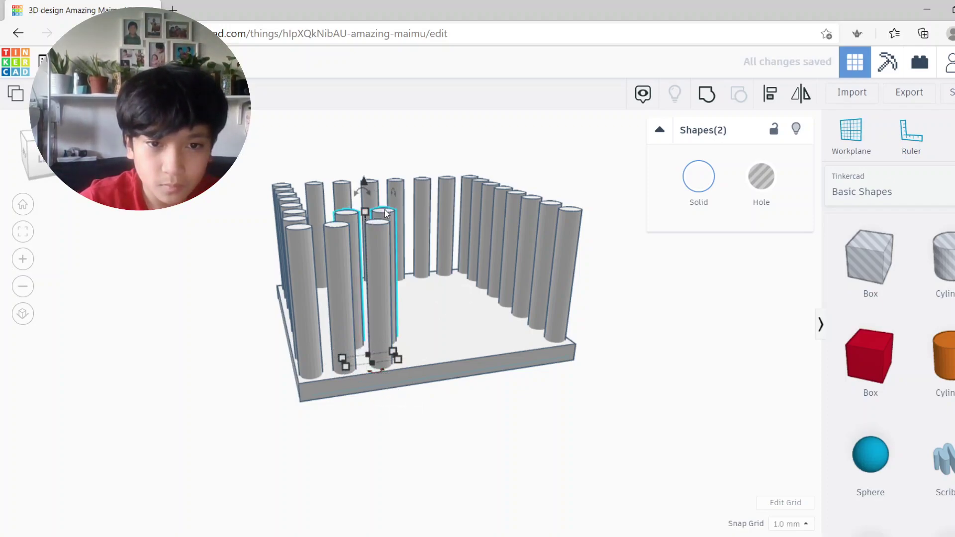
left_click_drag(386, 211, 540, 212)
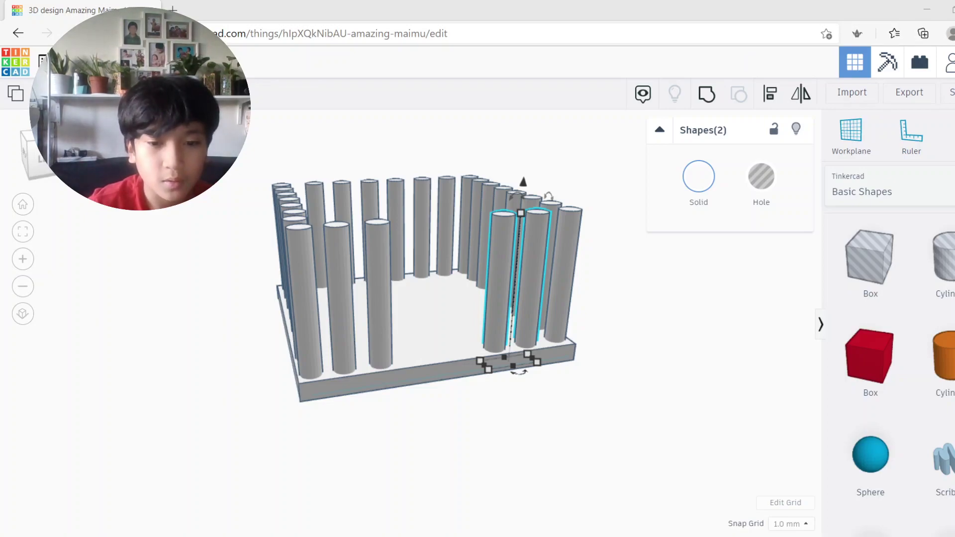
left_click(562, 395)
- Duplicate the base slab and raise the copy onto the tops of the columns as the ceiling slab
right_click_drag(562, 396, 643, 471)
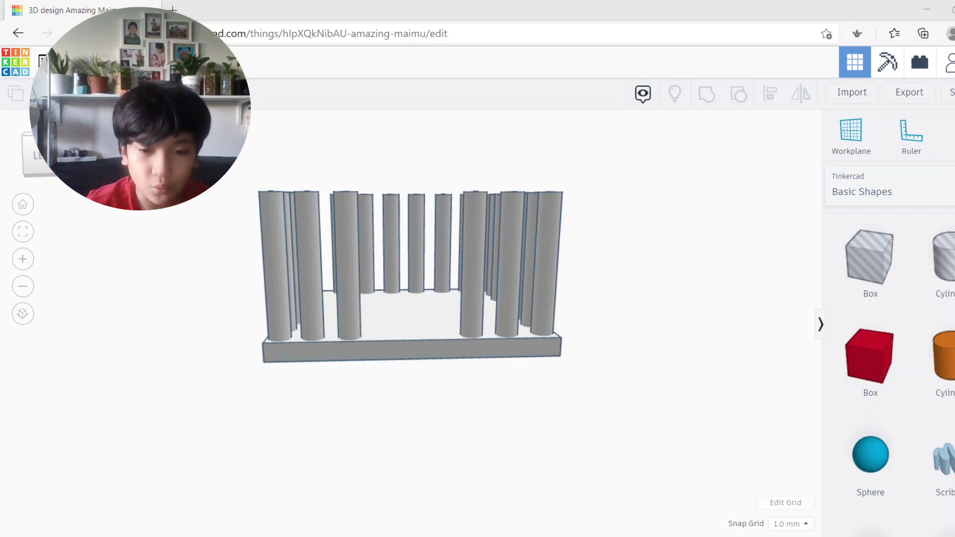
right_click_drag(670, 429, 646, 424)
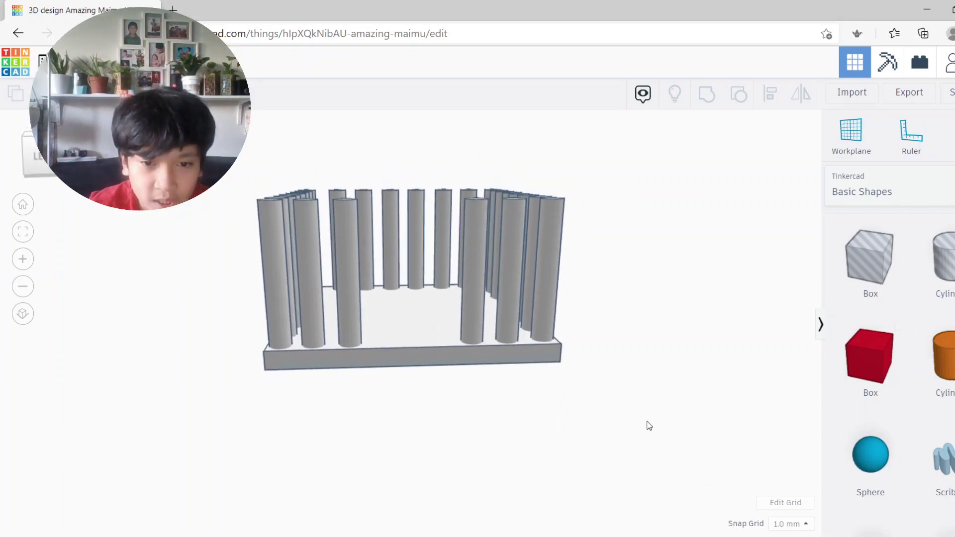
left_click(405, 345)
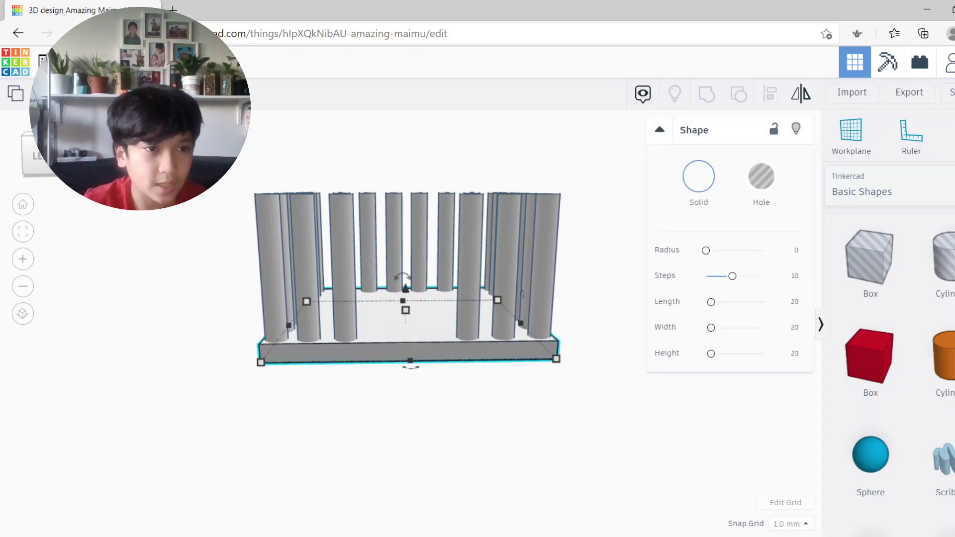
right_click_drag(330, 405, 348, 448)
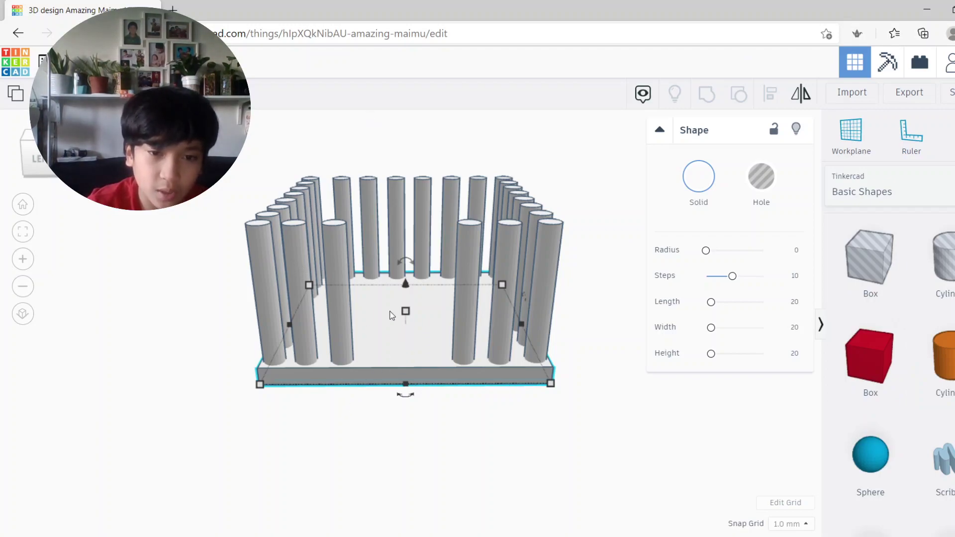
left_click_drag(406, 284, 437, 160)
left_click(231, 363)
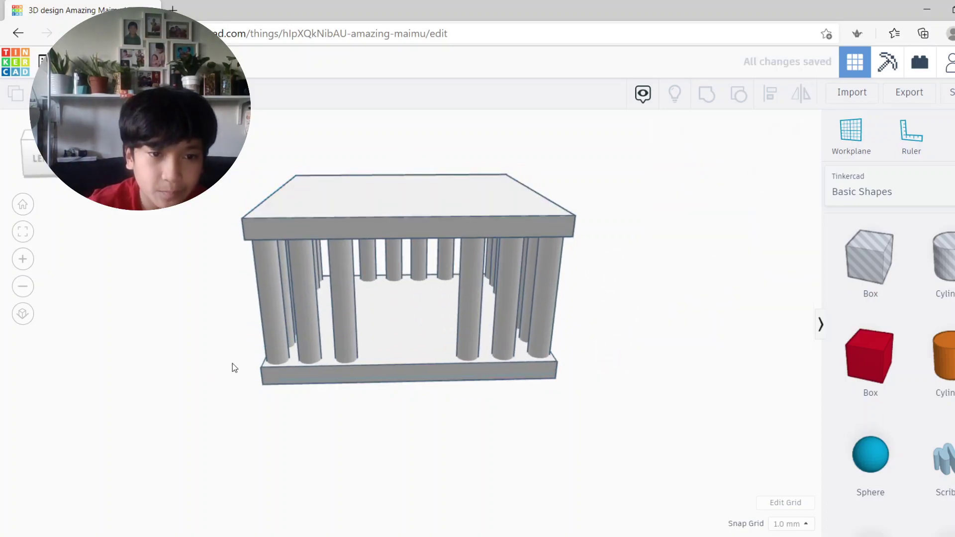
- Add a Roof shape in front of the temple entrance and raise it 128 mm to the level of the upper slab
right_click_drag(233, 363, 622, 388)
right_click_drag(337, 418, 503, 423)
scroll(870, 378, "down", 4)
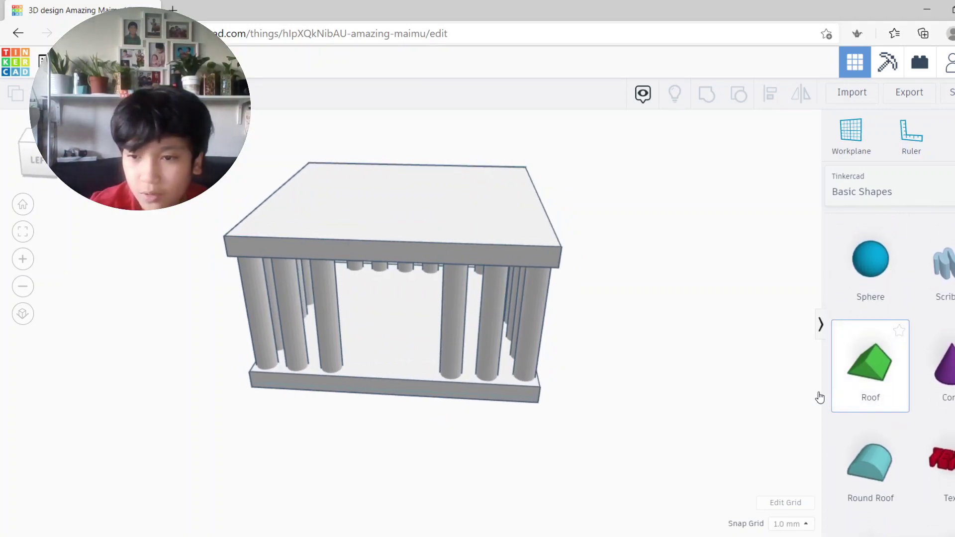
left_click_drag(836, 395, 382, 438)
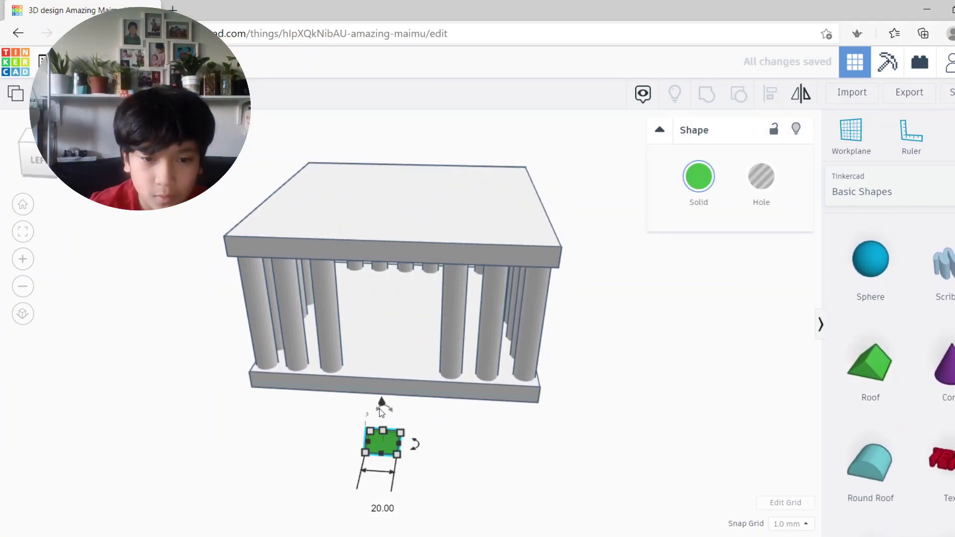
left_click_drag(379, 400, 371, 195)
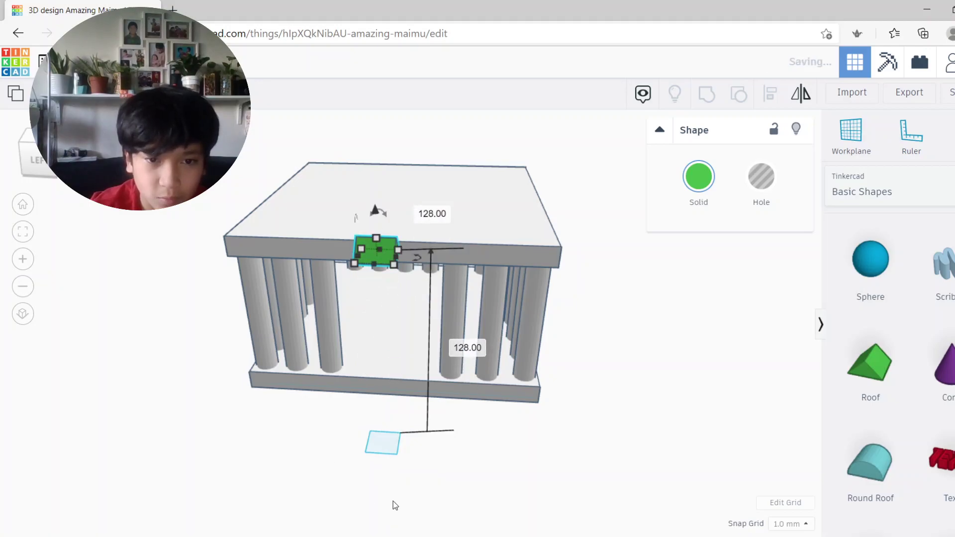
- Stretch the roof over the upper slab to a length of about 109 mm and lower it onto the slab's surface
right_click_drag(393, 500, 566, 476)
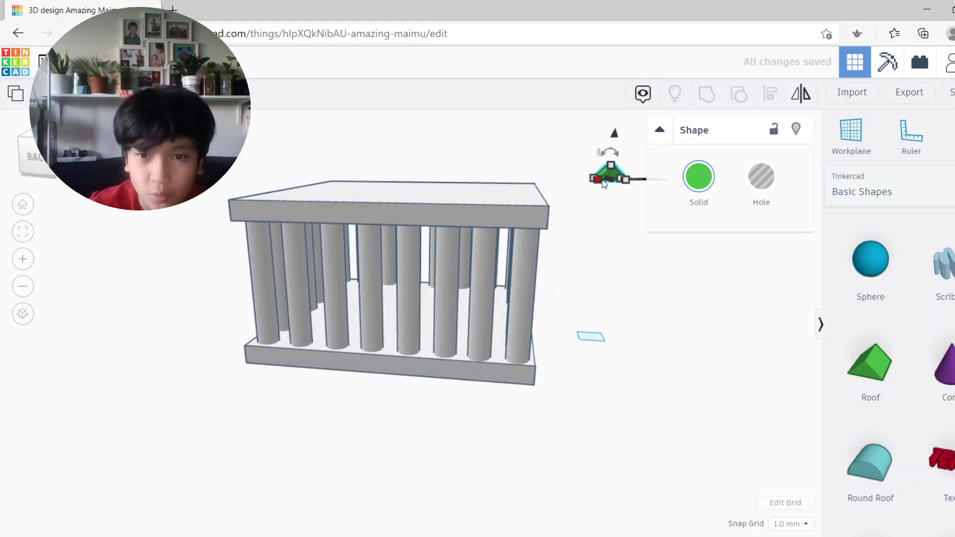
left_click_drag(603, 182, 455, 185)
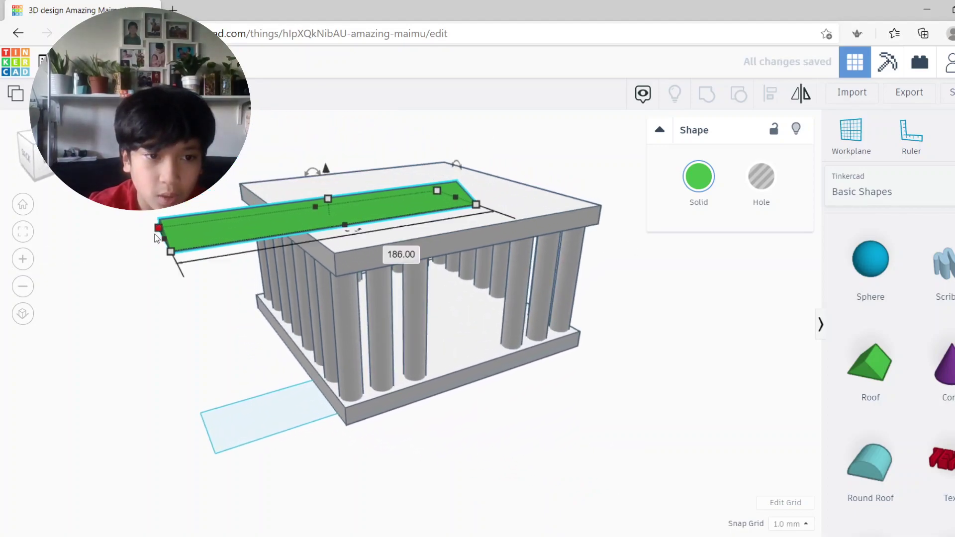
left_click_drag(166, 244, 304, 221)
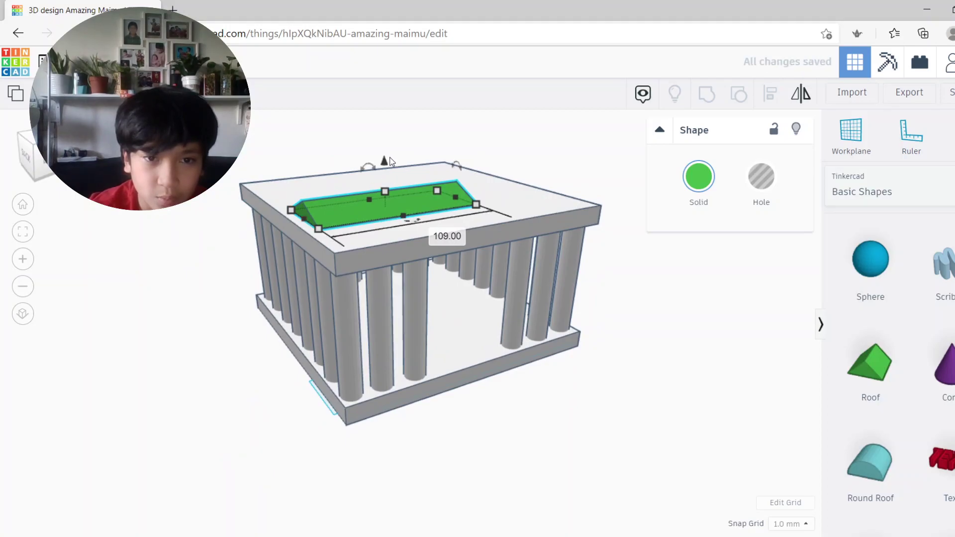
left_click_drag(390, 158, 392, 185)
- Widen the roof across the upper slab in both directions to the slab's edges, to about 218 mm
right_click_drag(467, 372, 348, 398)
left_click_drag(408, 216, 533, 207)
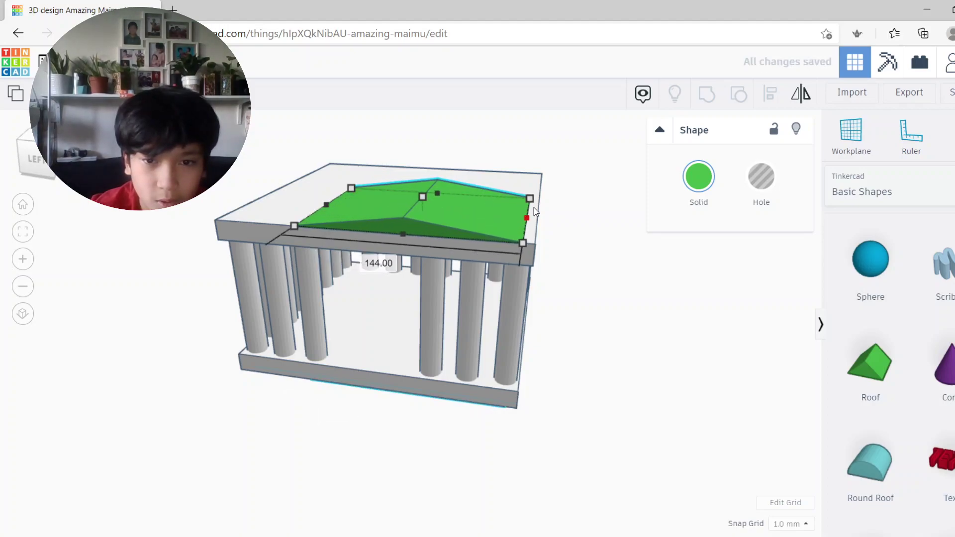
left_click_drag(326, 205, 234, 205)
right_click_drag(581, 254, 356, 374)
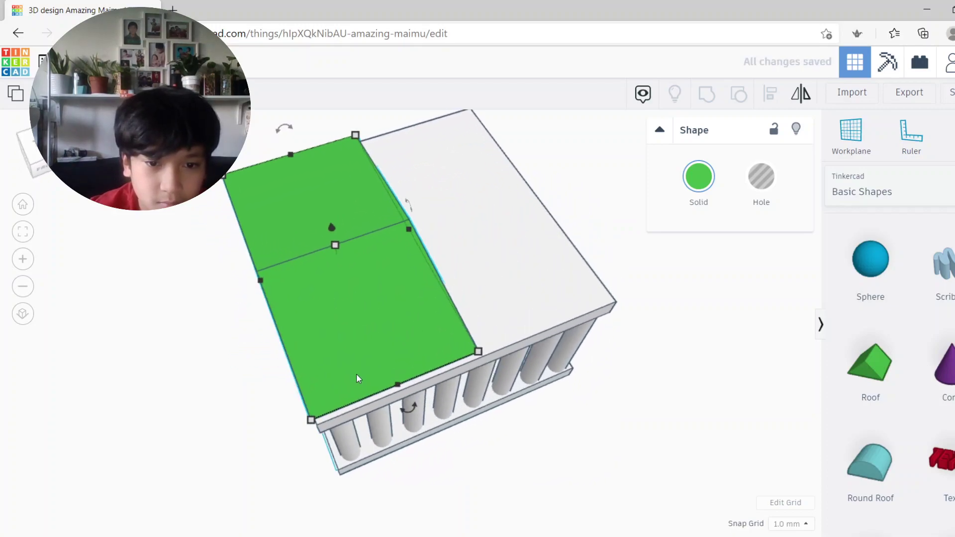
left_click_drag(398, 384, 399, 394)
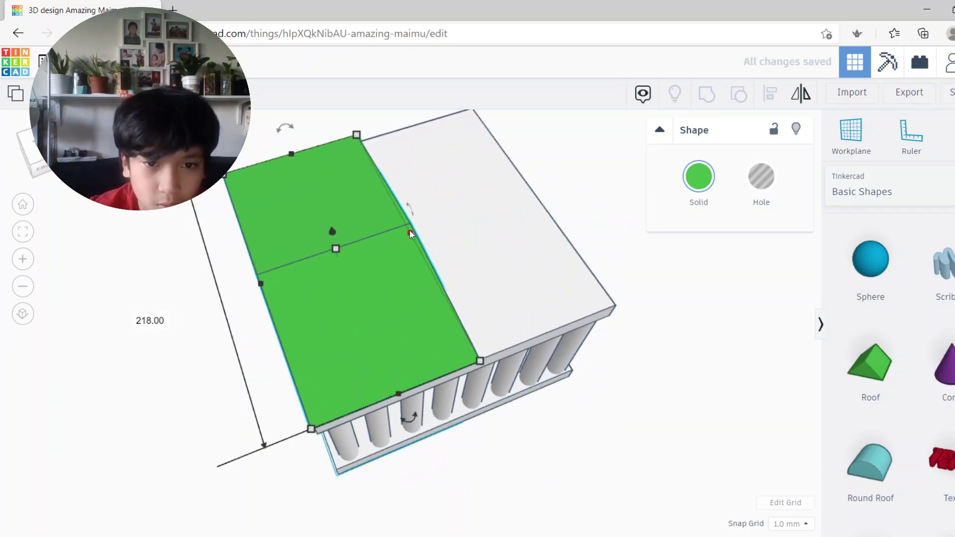
- Stretch the roof across the rest of the upper slab to about 215 mm and colour it white
left_click_drag(409, 231, 543, 190)
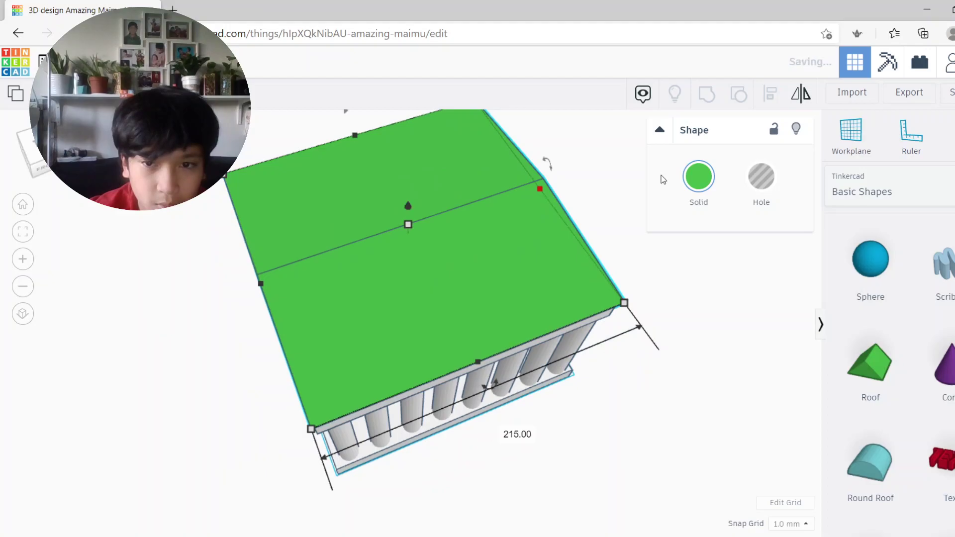
left_click(700, 172)
left_click(869, 266)
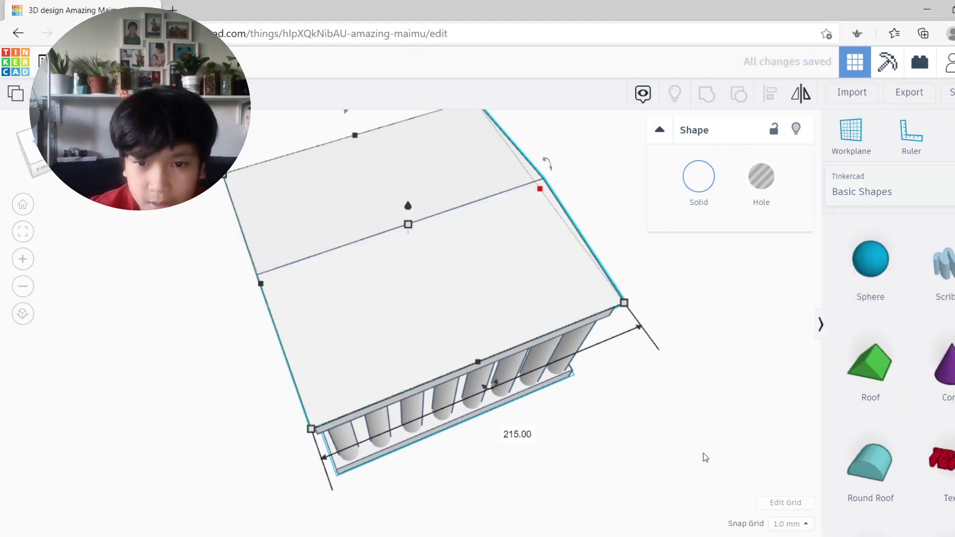
- Reduce the roof's overhang at one corner of the upper slab, resizing its footprint to about 214 by 212 mm
left_click(656, 438)
right_click_drag(621, 432, 700, 374)
right_click_drag(306, 442, 543, 213)
left_click(565, 206)
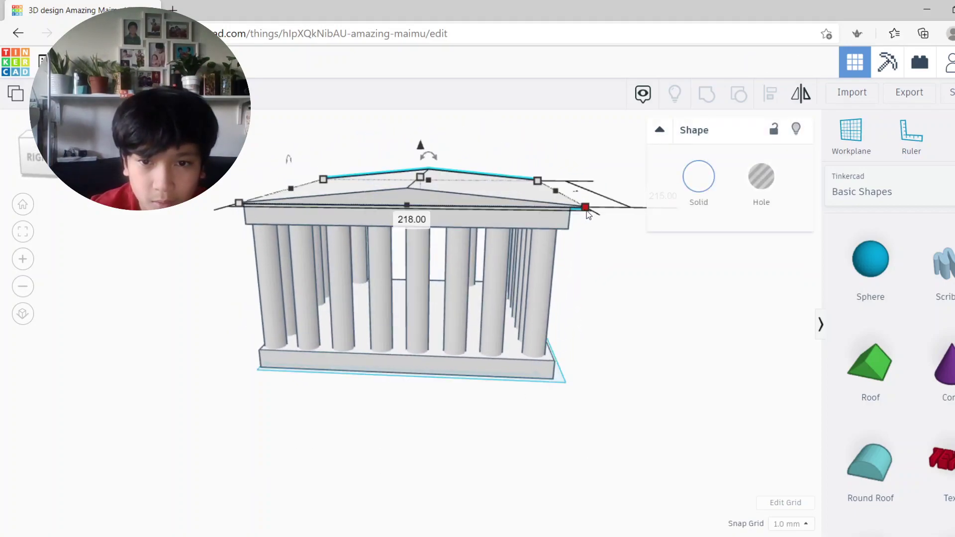
left_click_drag(586, 211, 578, 210)
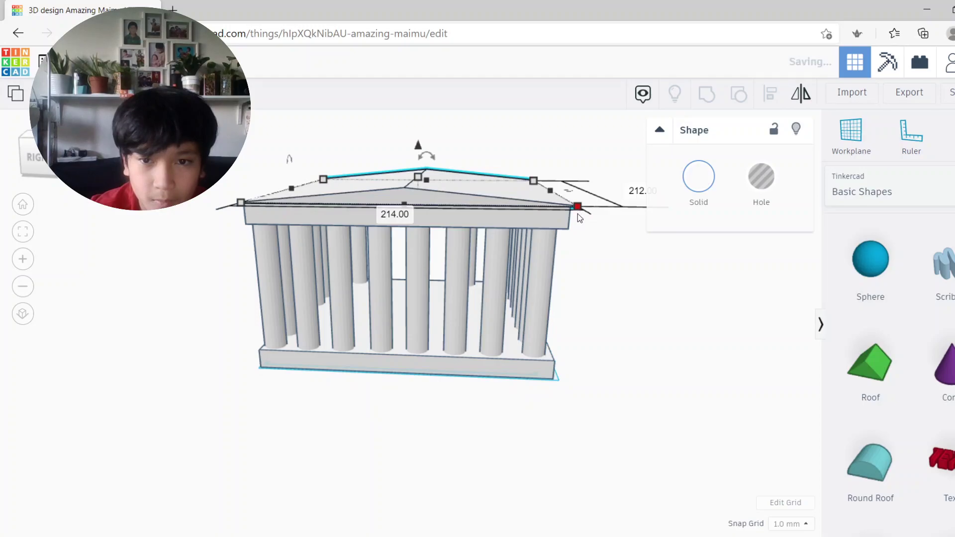
- Increase the roof's height slightly to give the gable above the temple entrance a steeper pitch
left_click(589, 270)
right_click_drag(589, 270, 478, 239)
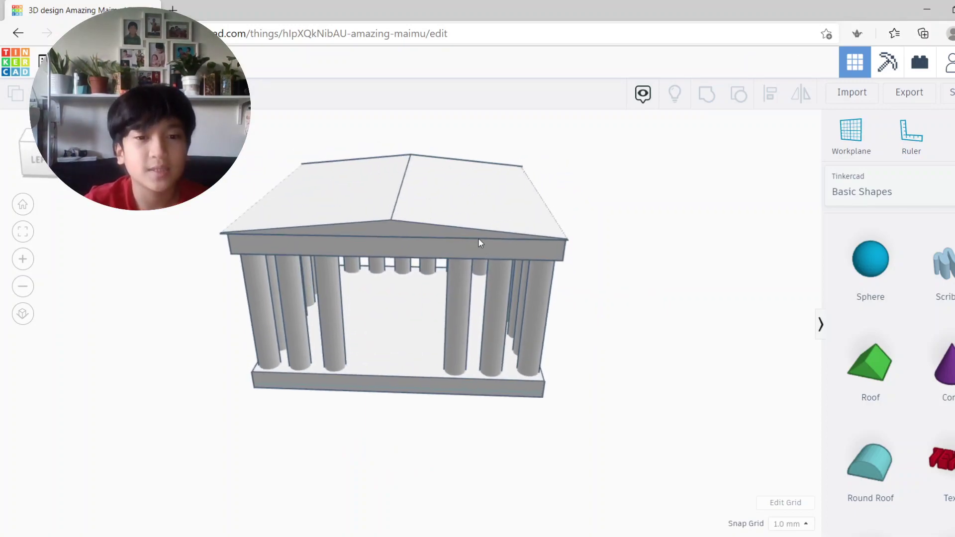
left_click(404, 193)
left_click_drag(405, 181, 404, 169)
left_click(611, 299)
right_click_drag(611, 298, 625, 266)
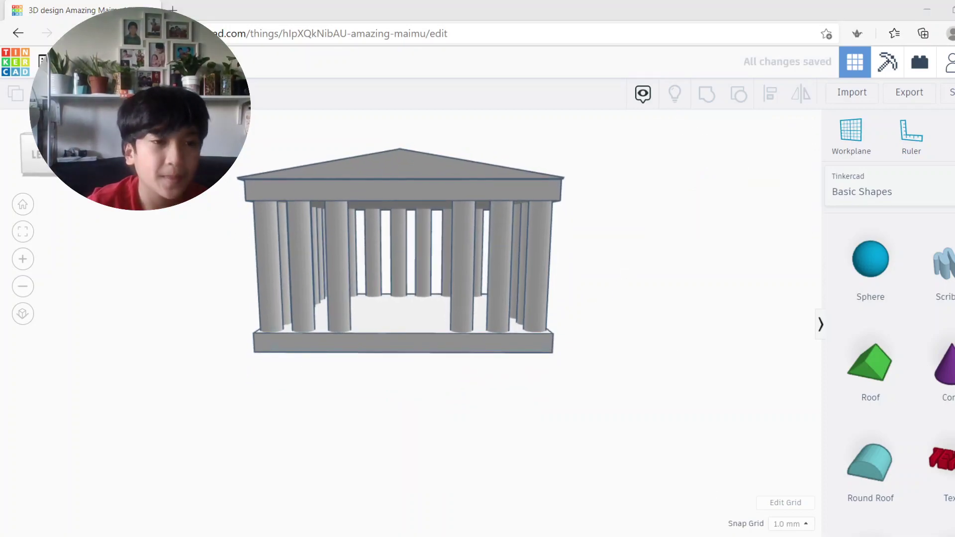